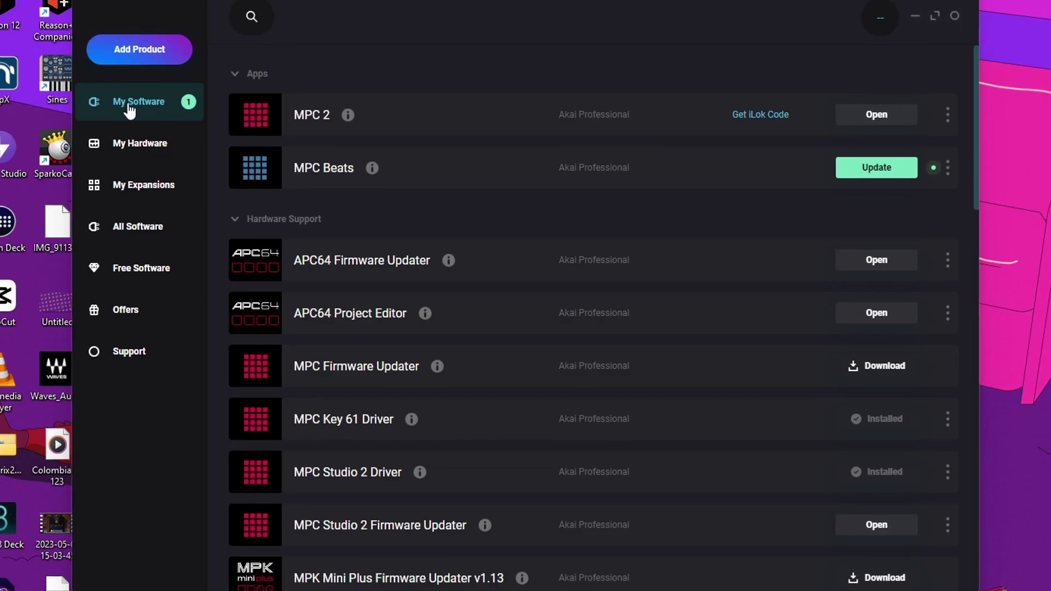
Step: Scroll the My Software list down to the Plugin Effects section
scroll(438, 321, down, 10)
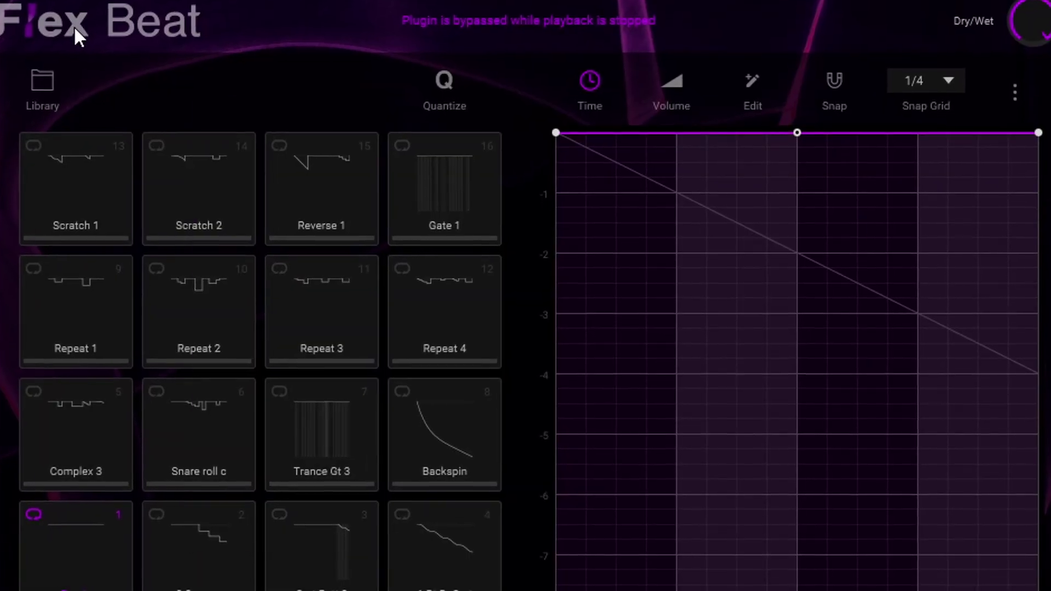
click(205, 190)
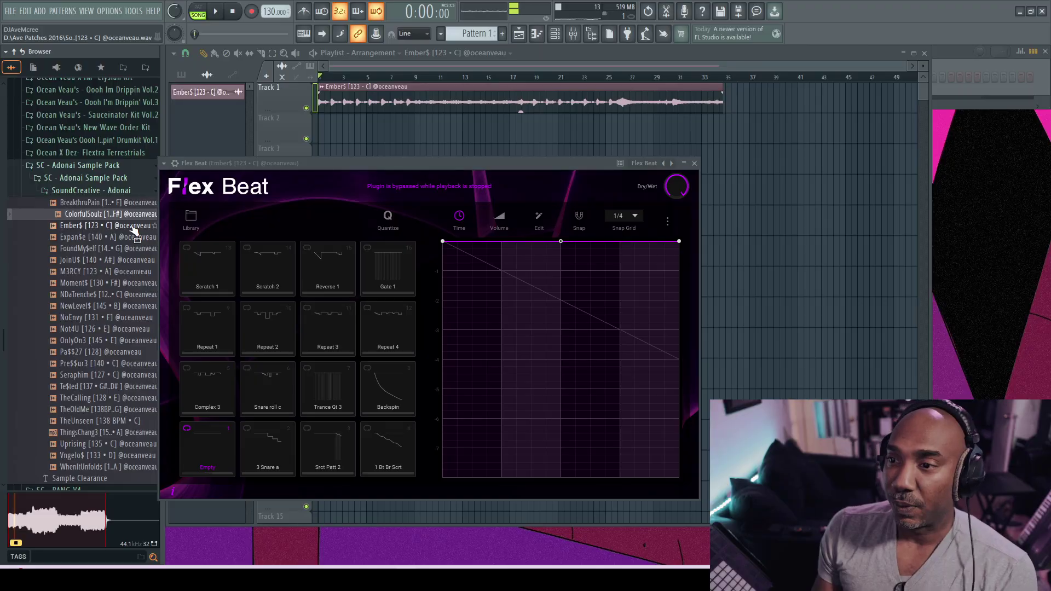
click(134, 226)
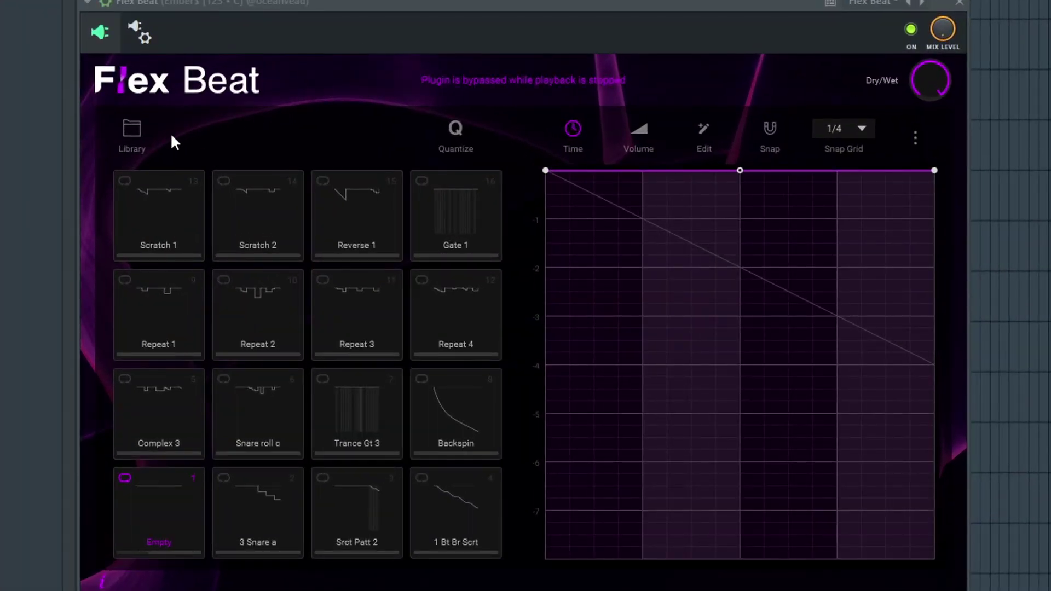
Step: Bring up the Flex Beat preset library beside the pads
click(133, 128)
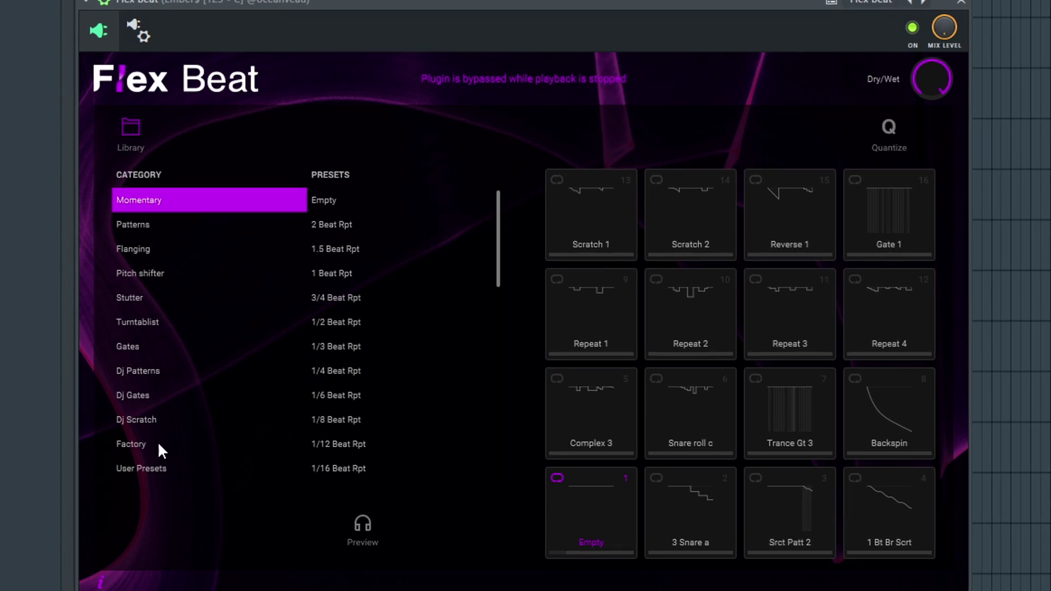
Step: Load the Momentary Empty preset onto pads 5, 6, 7 and 2, then hide the library
click(147, 472)
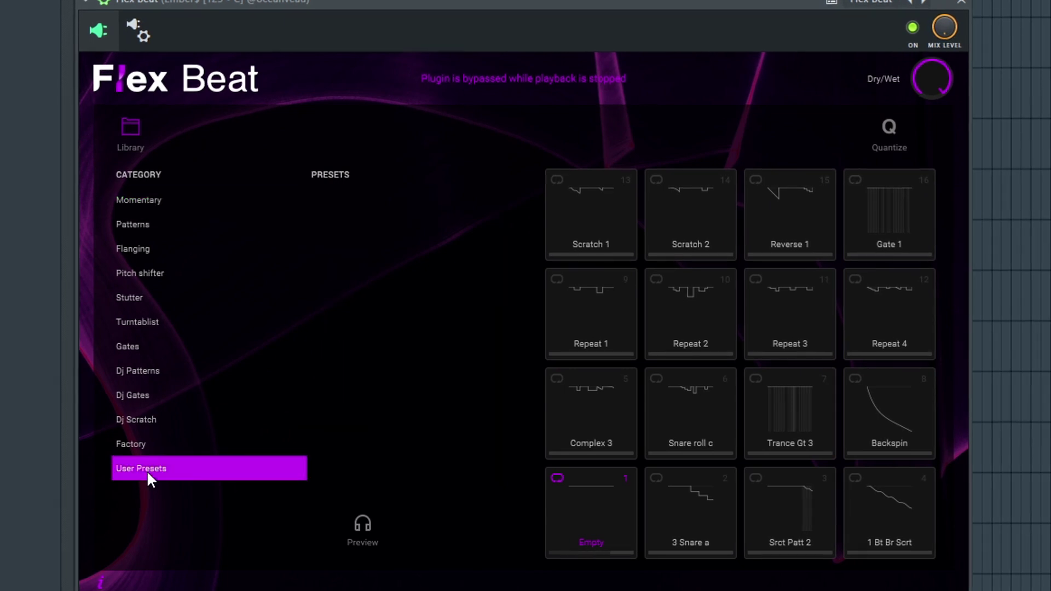
click(167, 205)
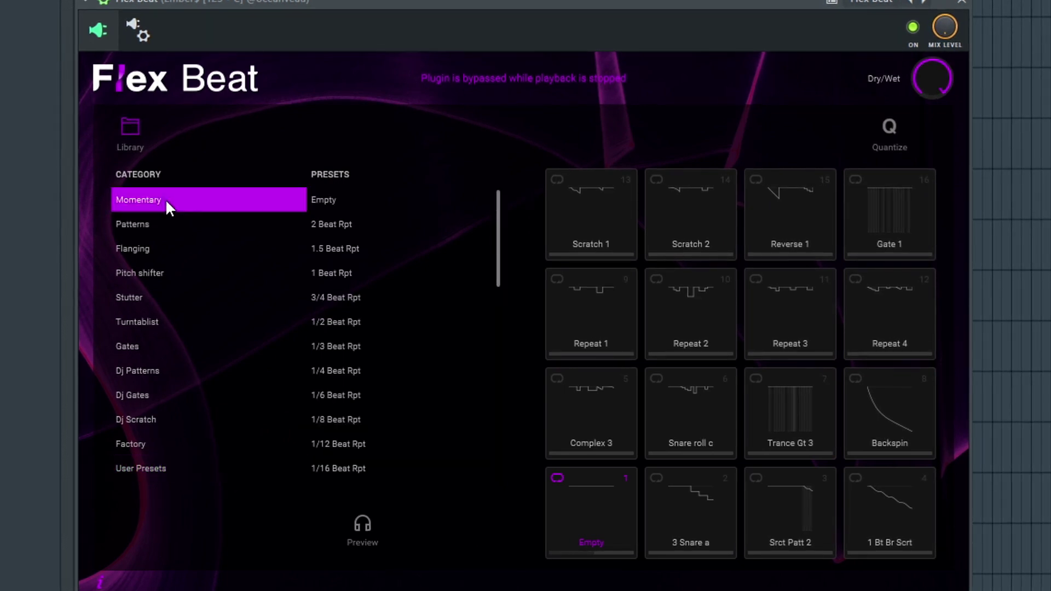
click(332, 201)
click(590, 399)
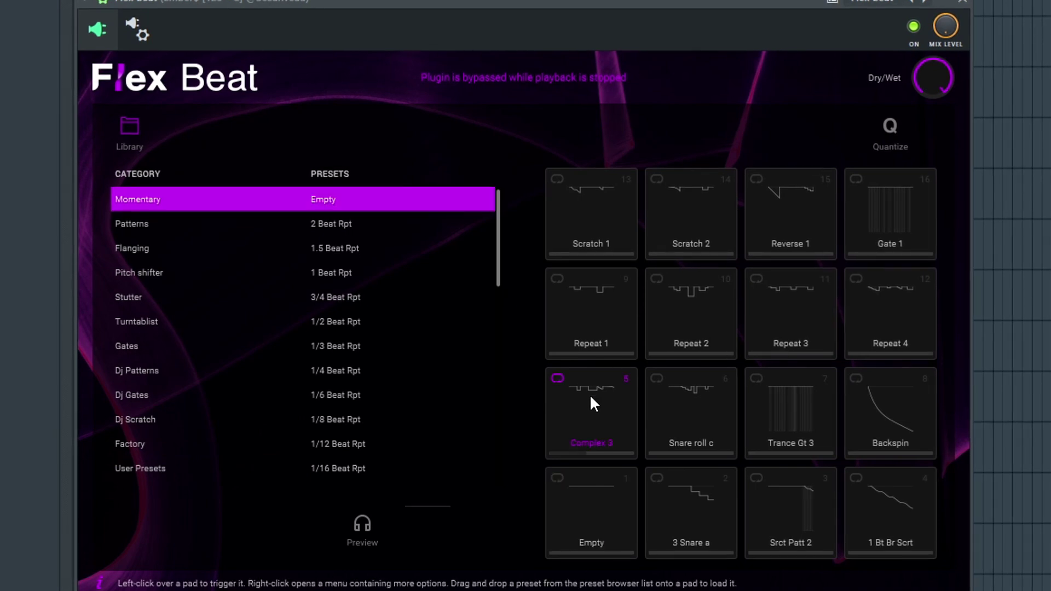
drag(342, 200, 595, 435)
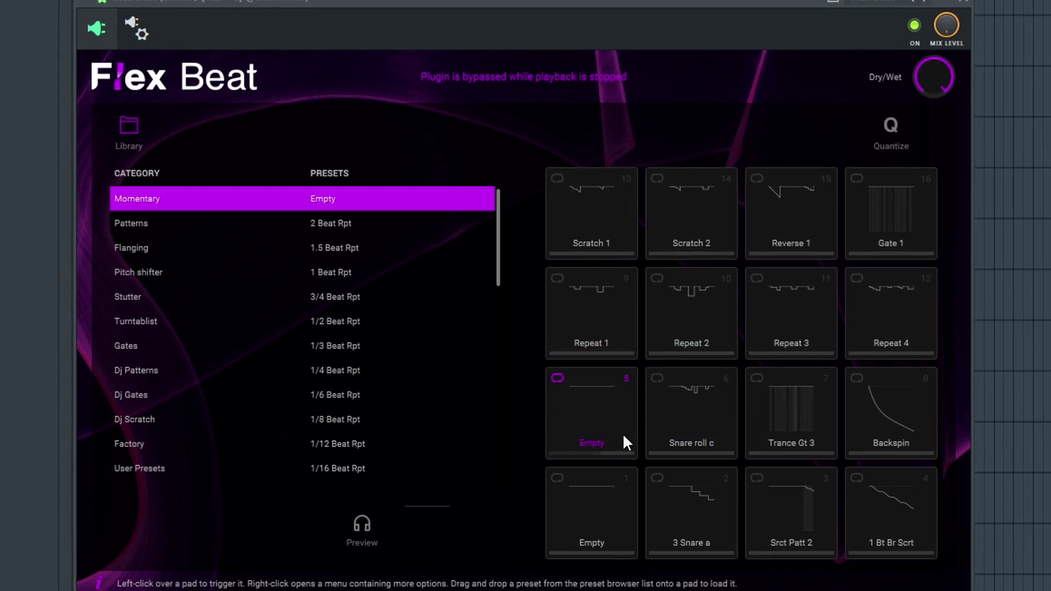
drag(316, 198, 678, 428)
drag(340, 198, 780, 417)
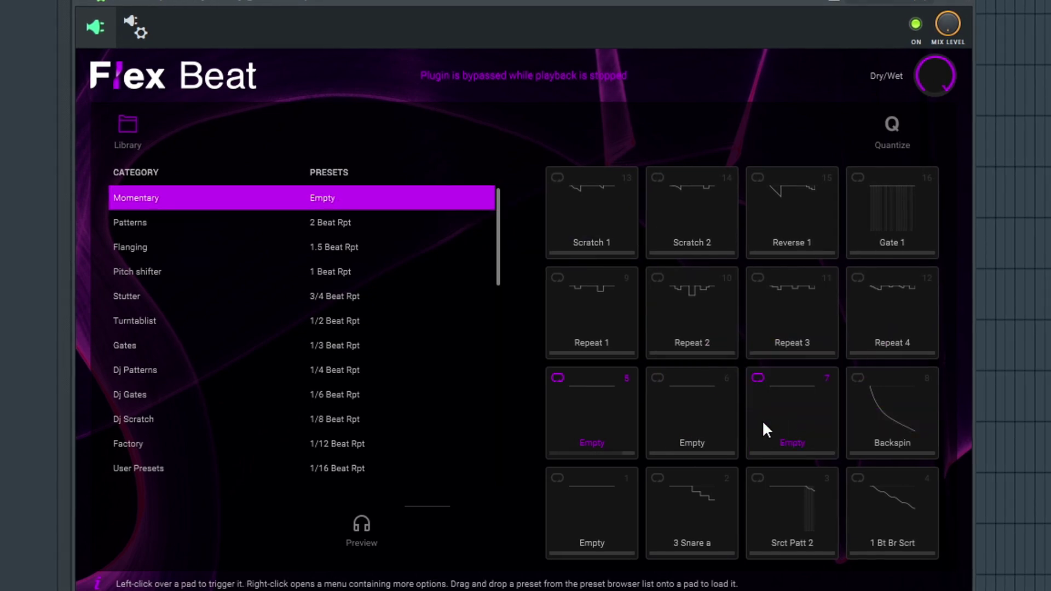
drag(359, 198, 701, 511)
click(129, 124)
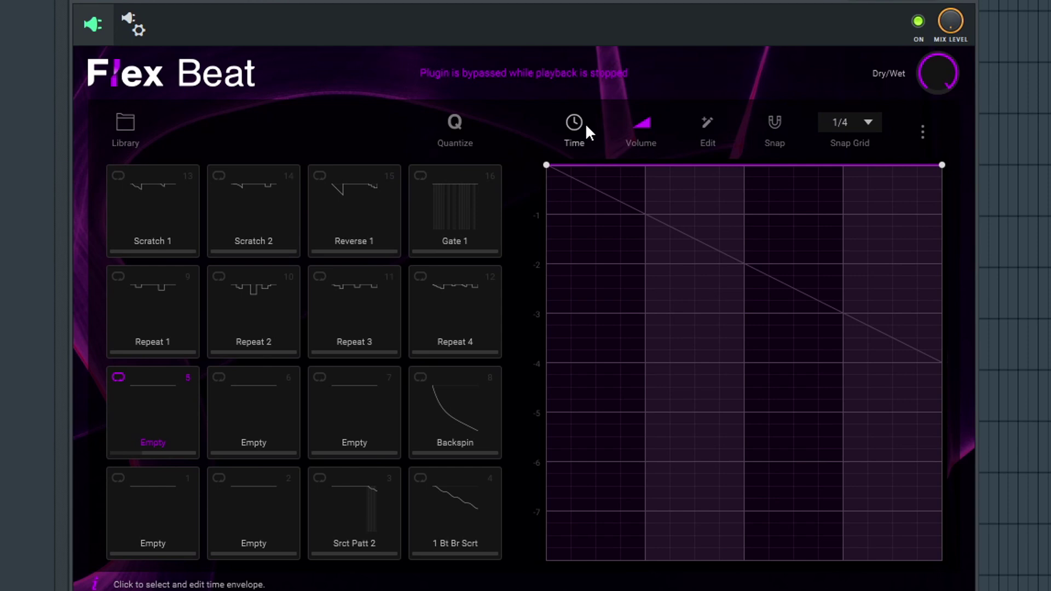
Step: Start playback and add a point dipping pad 5's time envelope to about -1
click(570, 122)
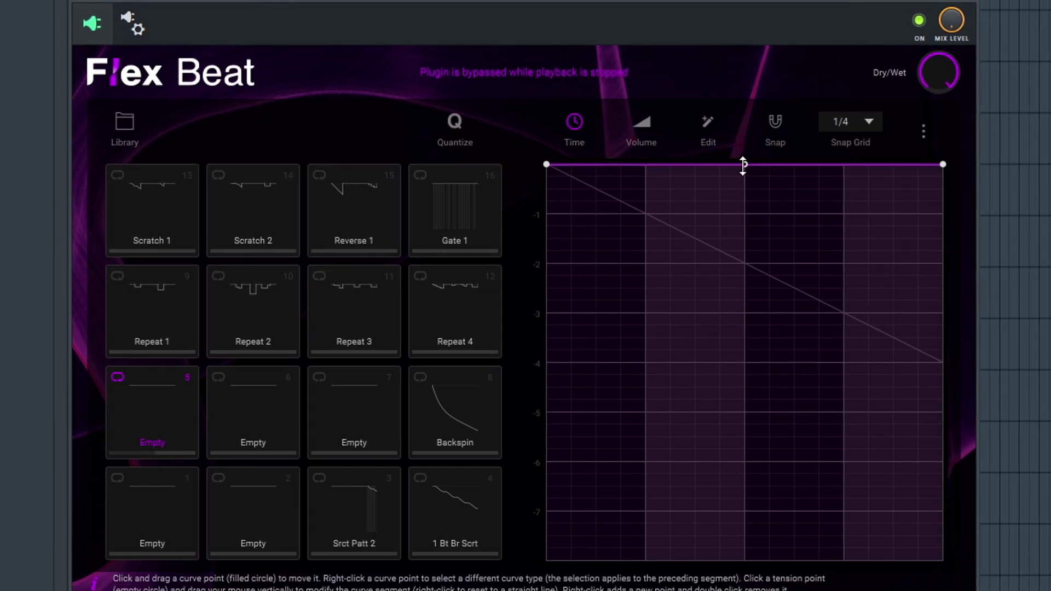
key(space)
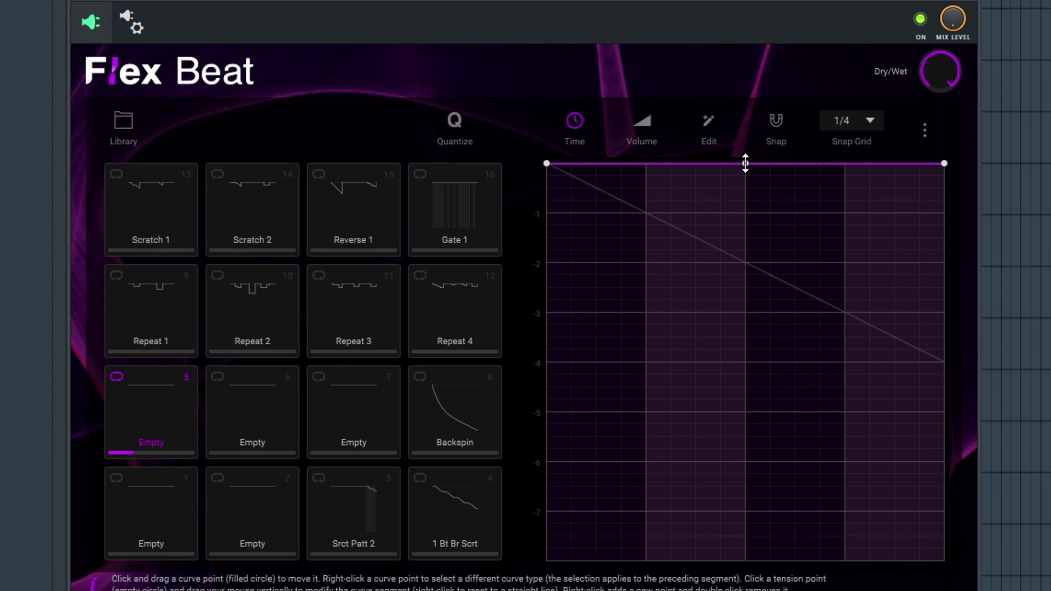
right_click(646, 205)
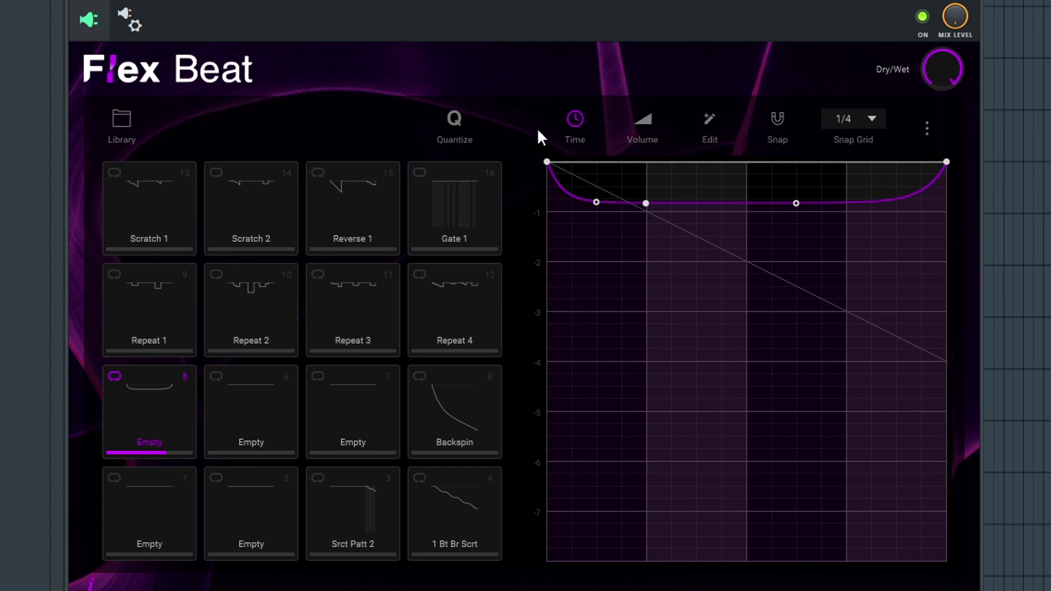
click(645, 134)
Step: Lower pad 5's opening volume to -2 and add a first sharp drop to silence
click(595, 212)
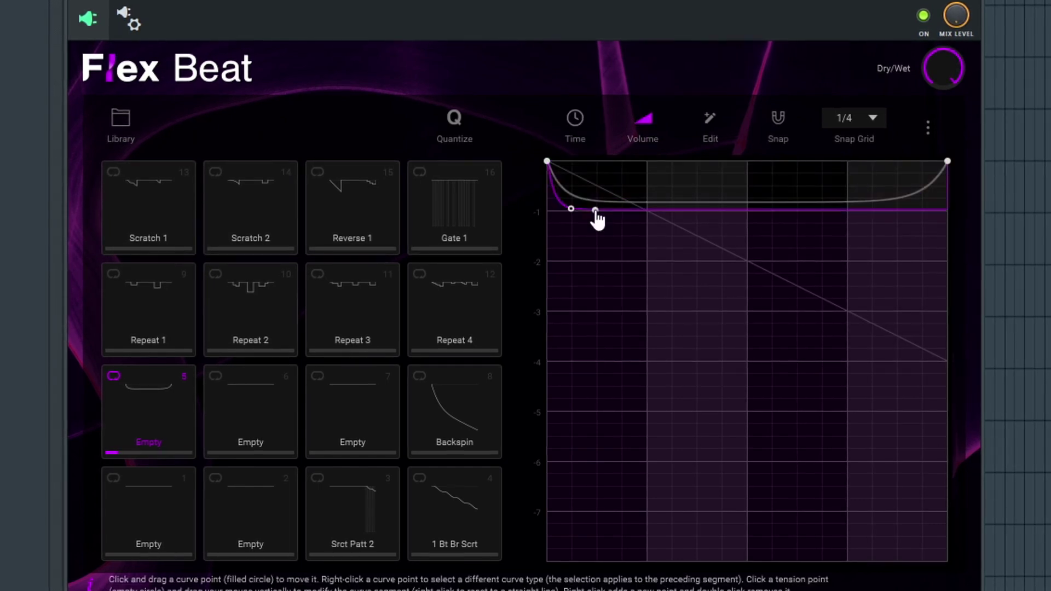
right_click(688, 246)
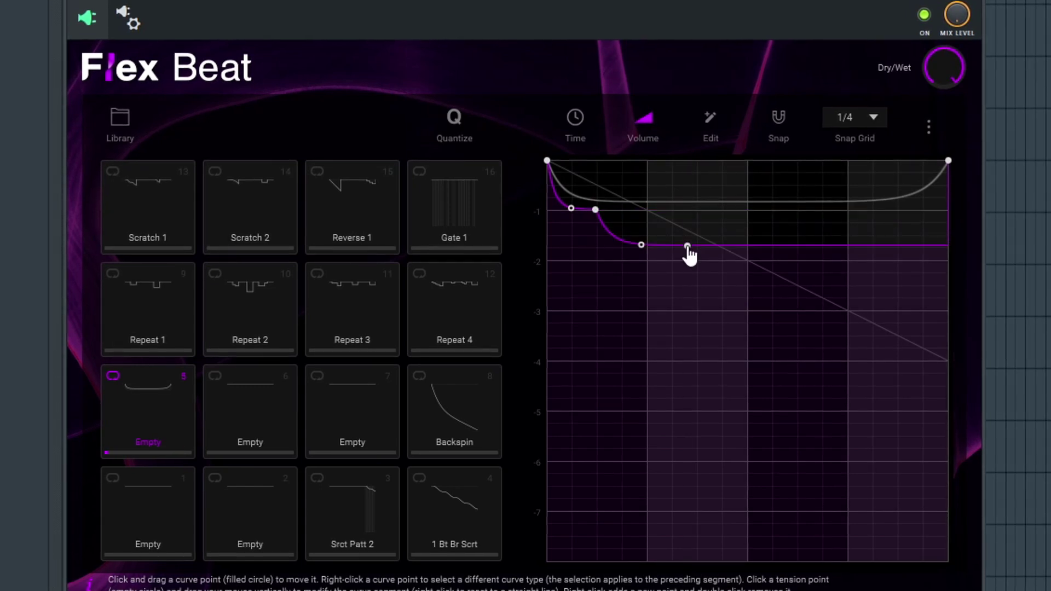
drag(688, 246, 688, 585)
right_click(672, 257)
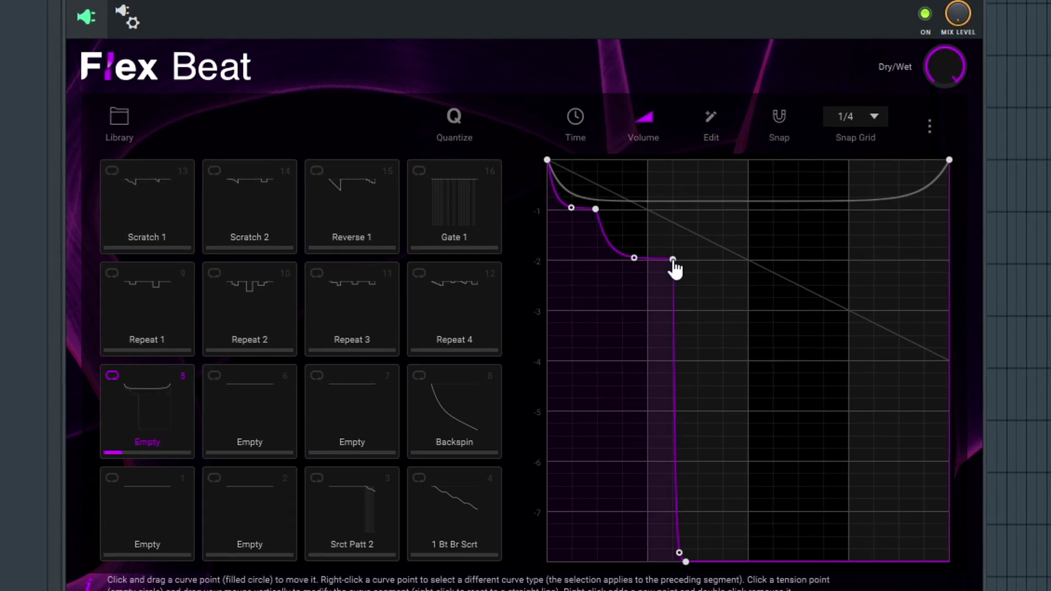
Step: Add a second volume drop and recovery, end near -6.6, and stop playback
right_click(772, 242)
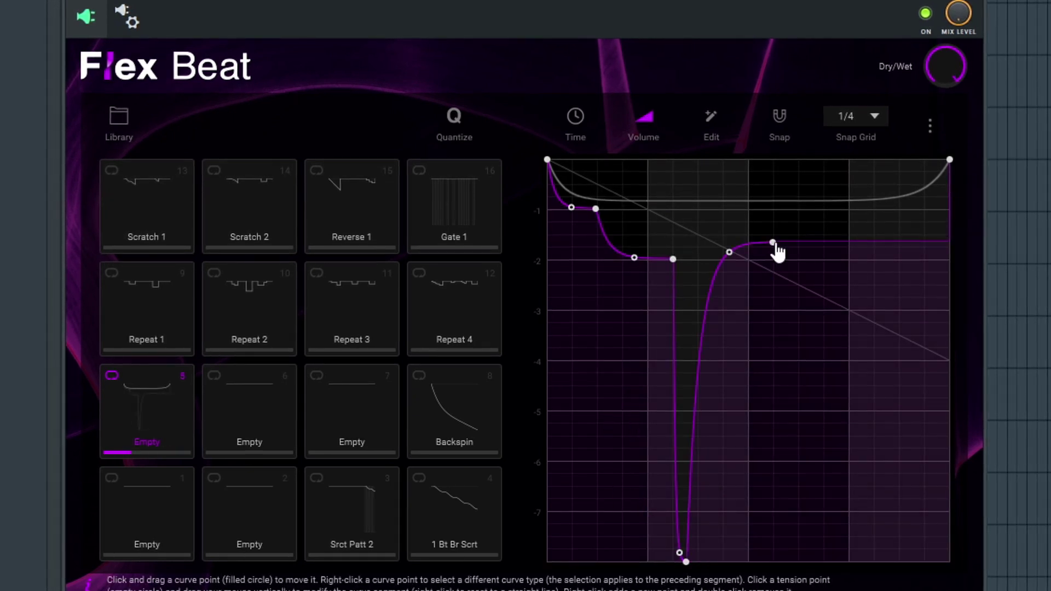
right_click(794, 439)
drag(793, 442, 804, 563)
right_click(818, 277)
drag(818, 277, 818, 228)
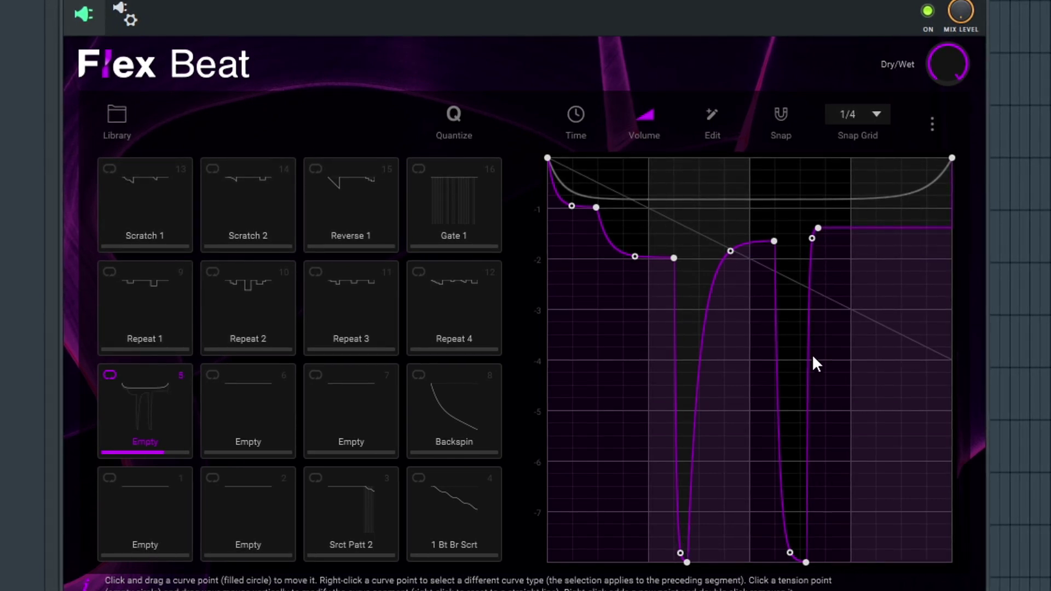
right_click(869, 492)
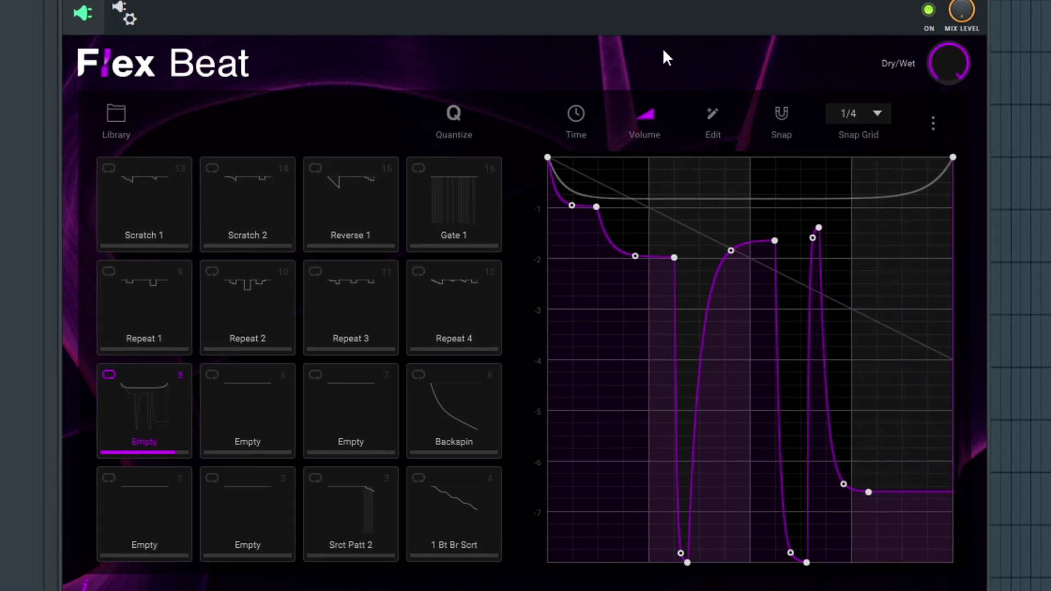
key(space)
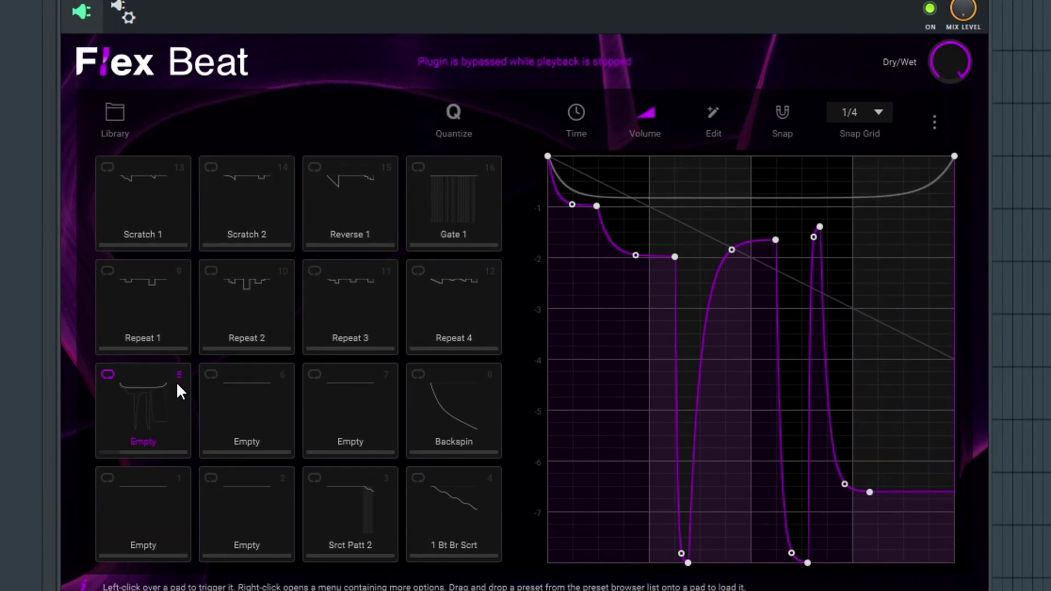
Step: Dip pad 6's time envelope to -1 at the first beat, curve its first segment, and enable Snap
click(265, 402)
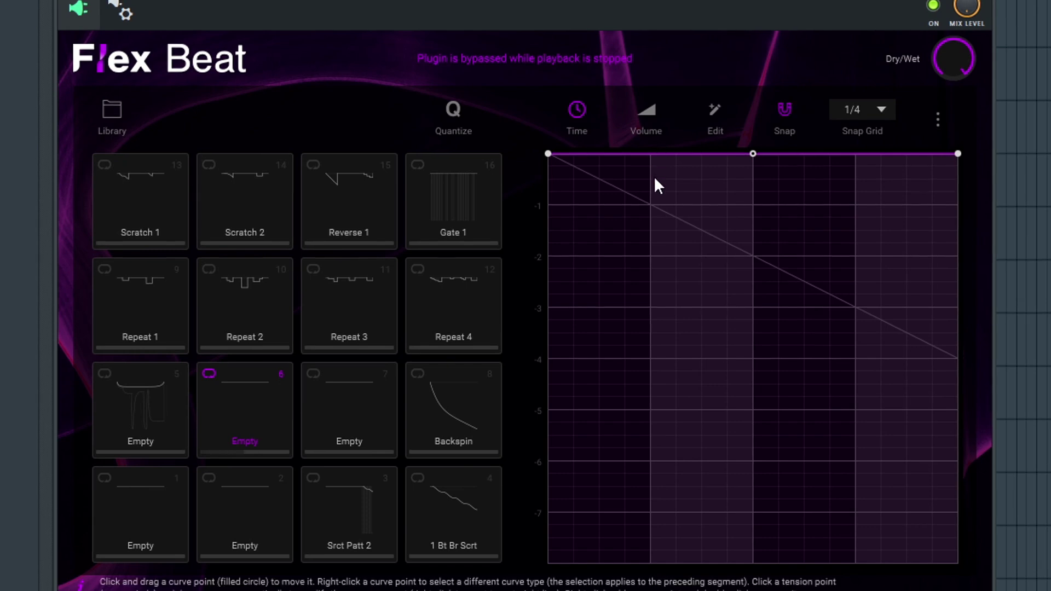
click(650, 199)
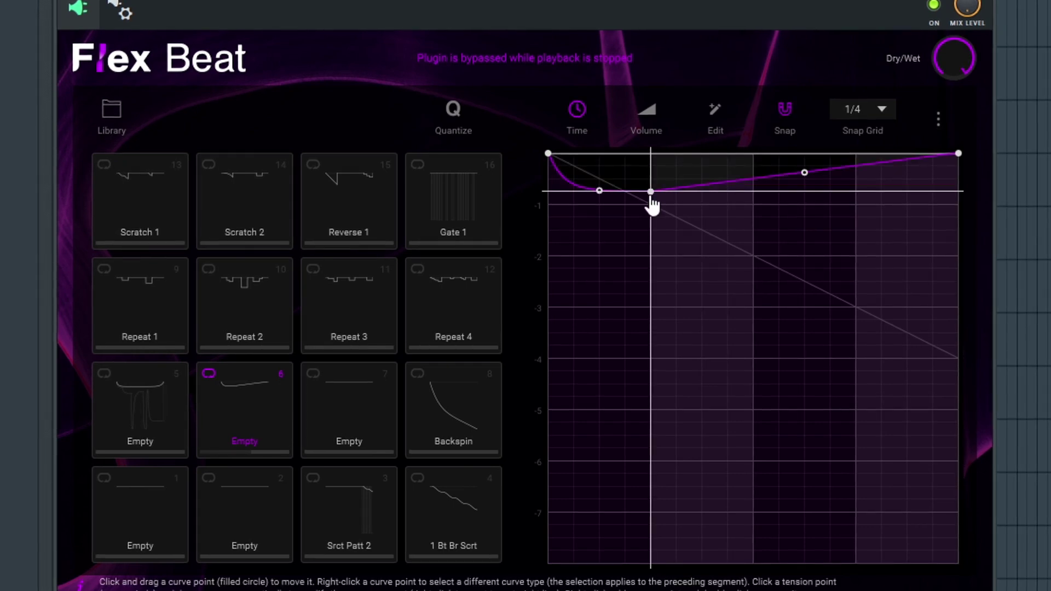
mouse_move(653, 216)
mouse_down()
mouse_move(676, 215)
mouse_move(652, 216)
mouse_up()
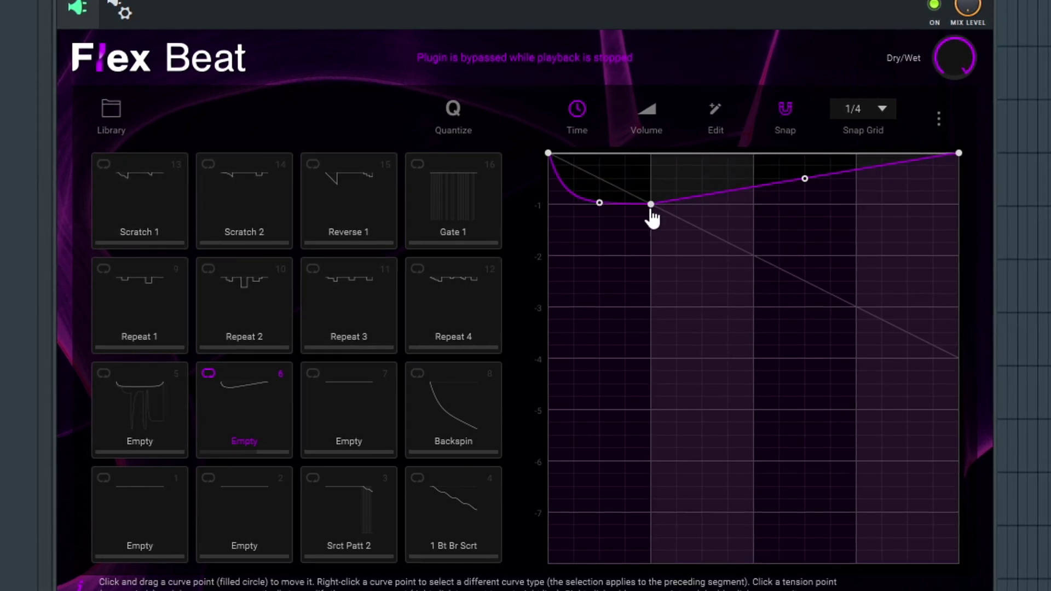
click(715, 105)
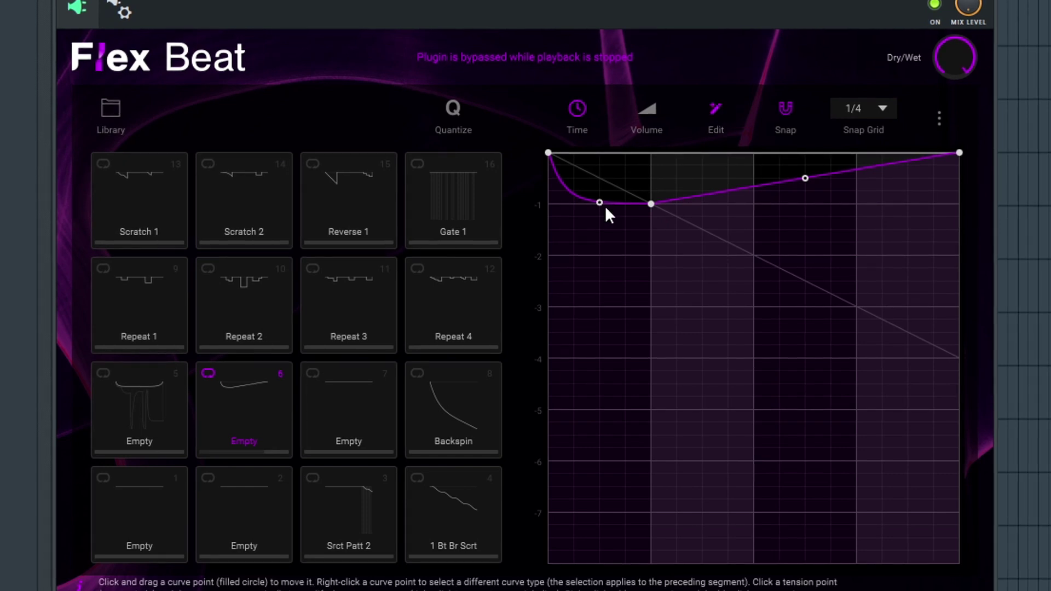
drag(599, 203, 599, 155)
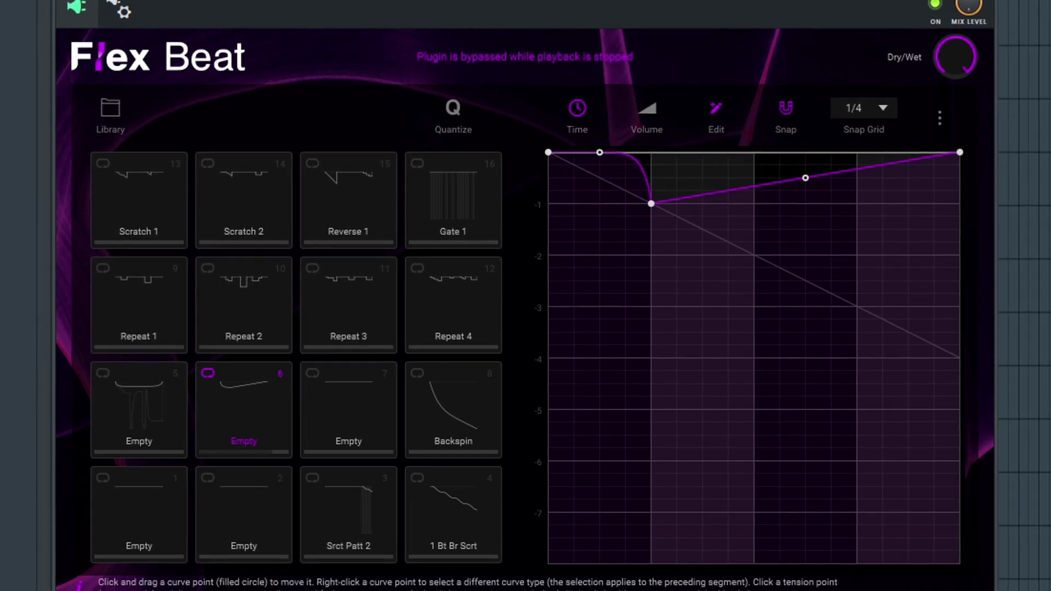
mouse_move(654, 206)
mouse_down()
mouse_move(657, 172)
mouse_move(652, 203)
mouse_up()
click(788, 107)
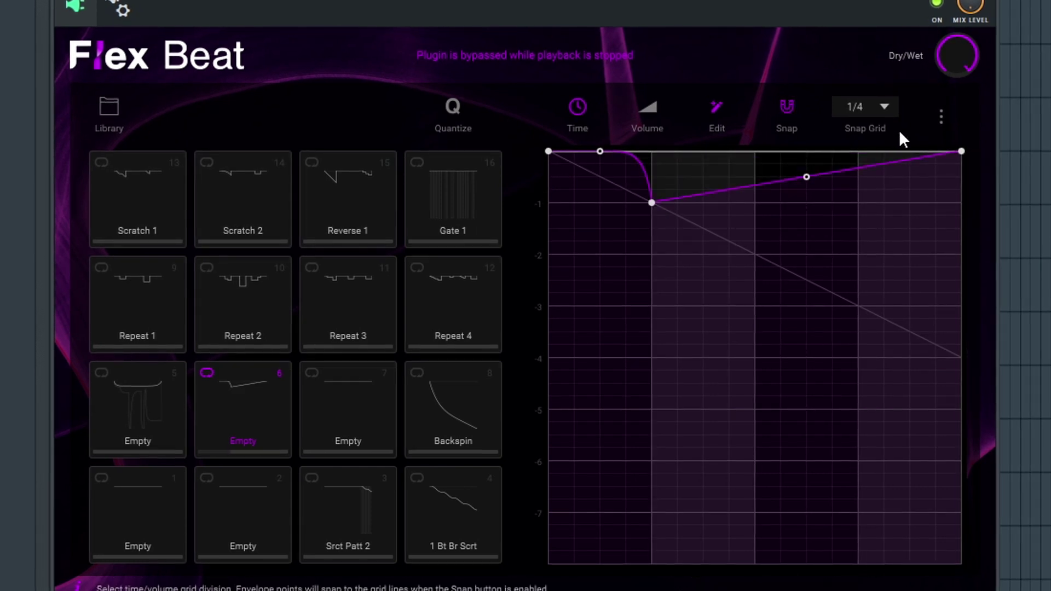
Step: Leave the snap grid at 1/4 and make pad 6's first envelope segment a straight slope
click(886, 111)
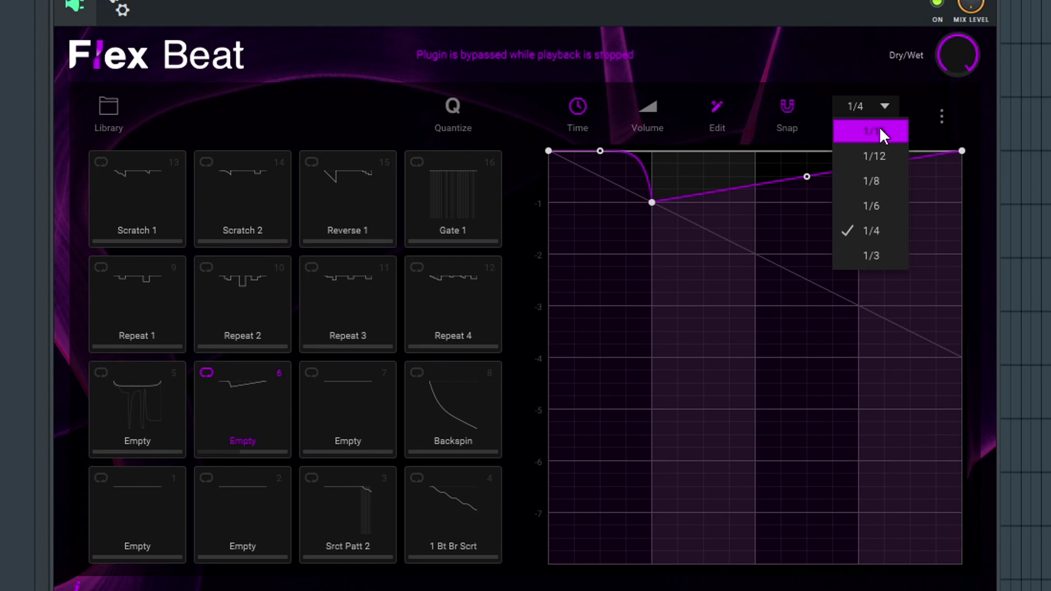
click(878, 130)
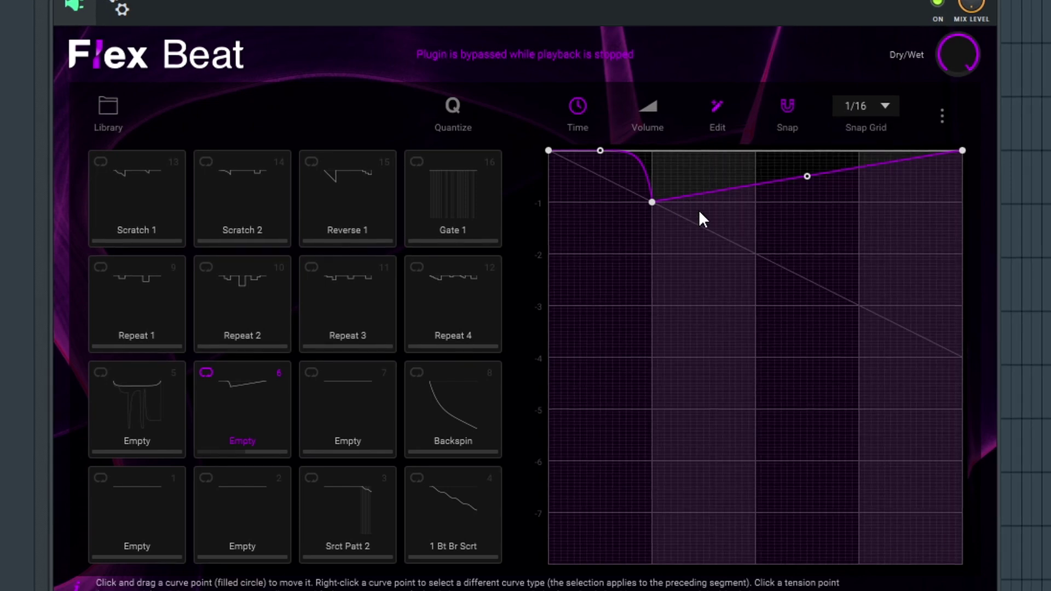
click(885, 107)
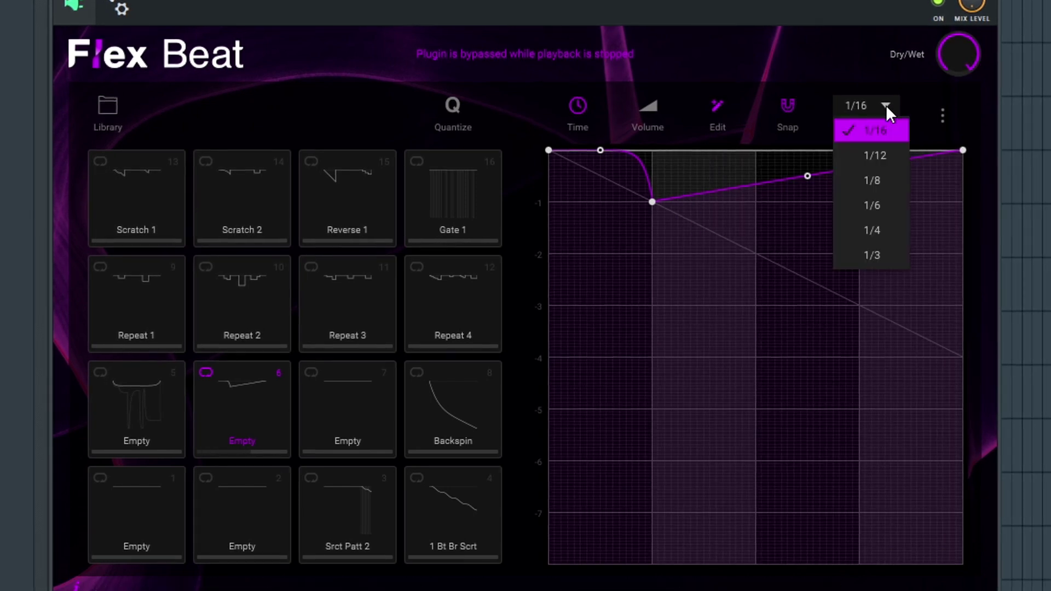
click(867, 253)
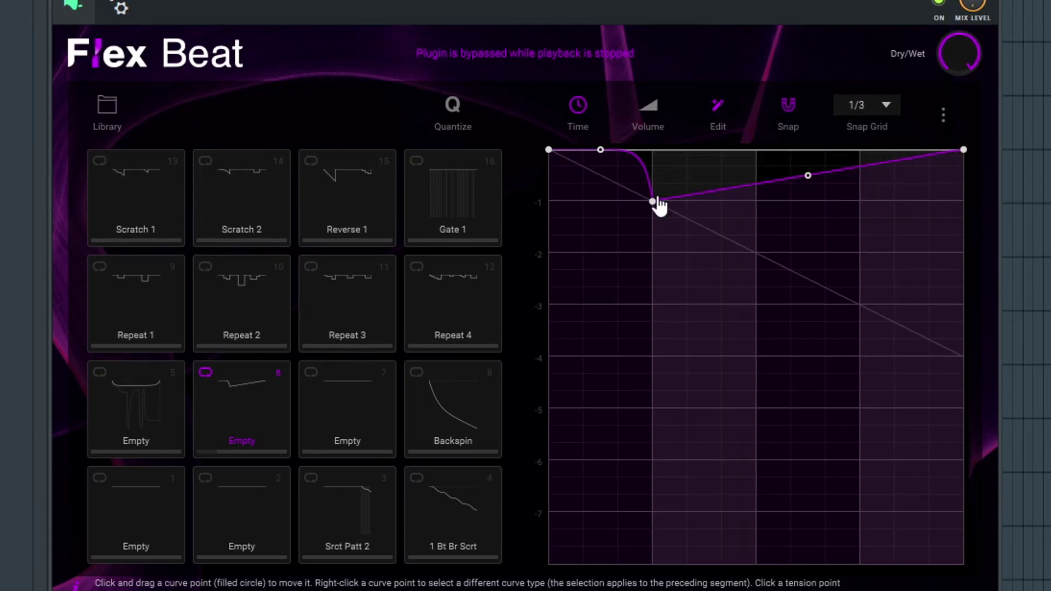
click(882, 110)
click(875, 234)
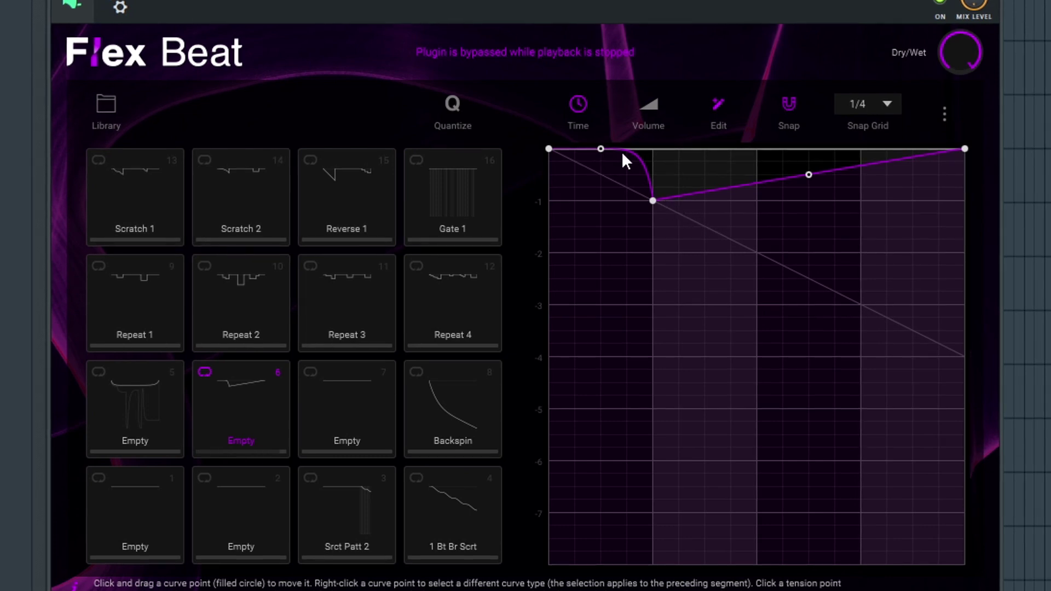
mouse_move(601, 149)
mouse_down()
mouse_move(601, 175)
mouse_move(600, 149)
mouse_up()
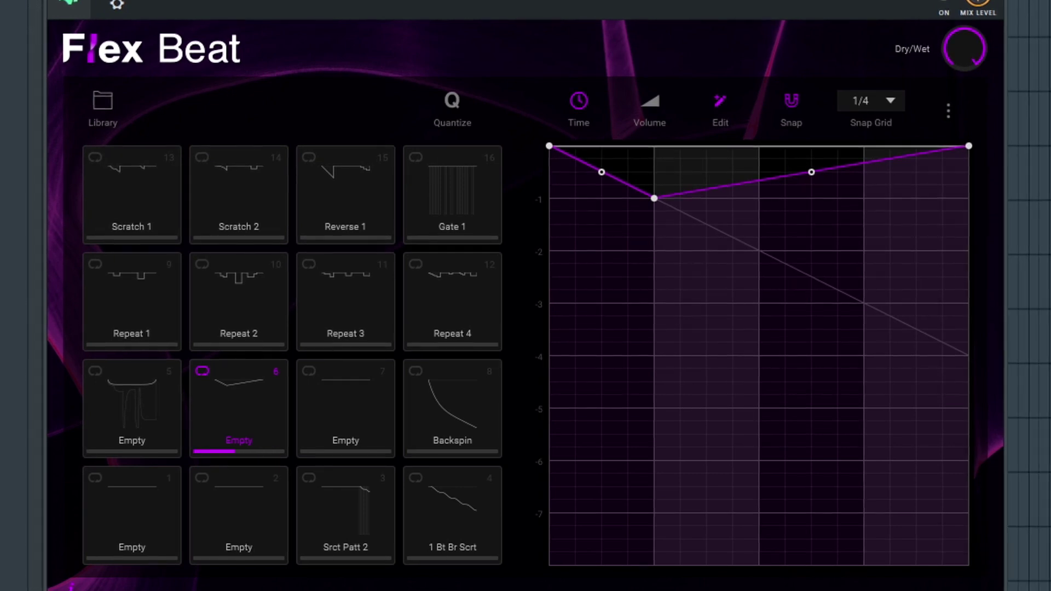
Step: Add time-curve points on pad 6 forming a plateau at -1 and a deep dip to -3
click(650, 111)
click(581, 101)
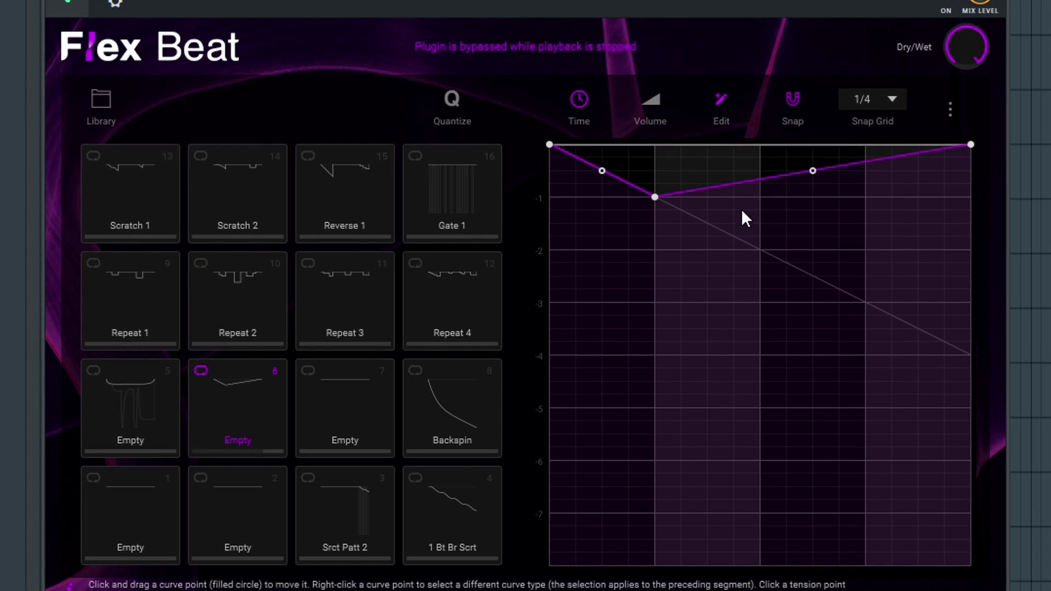
click(710, 186)
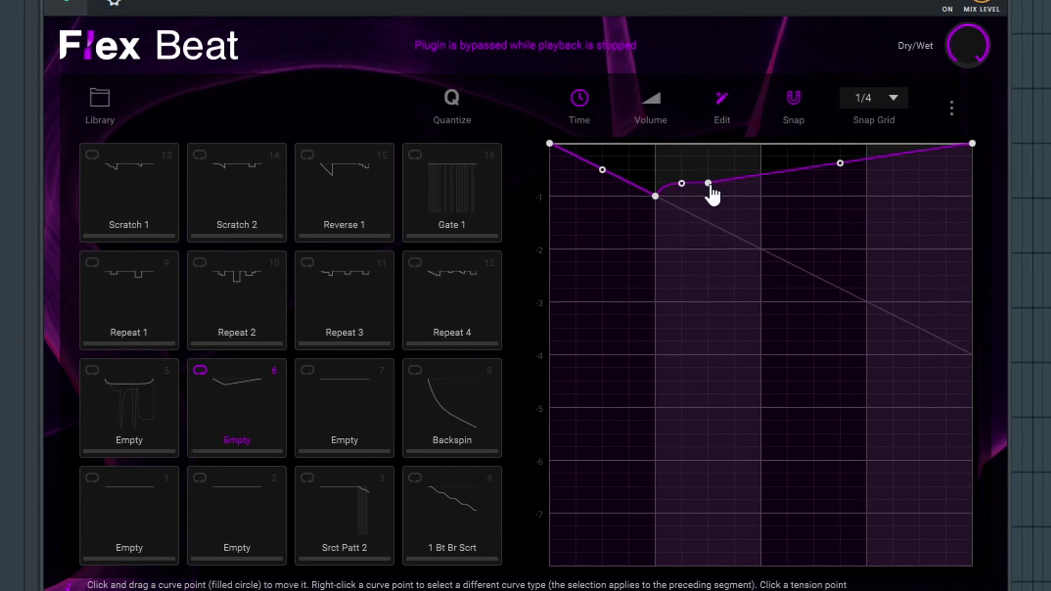
drag(710, 187, 710, 195)
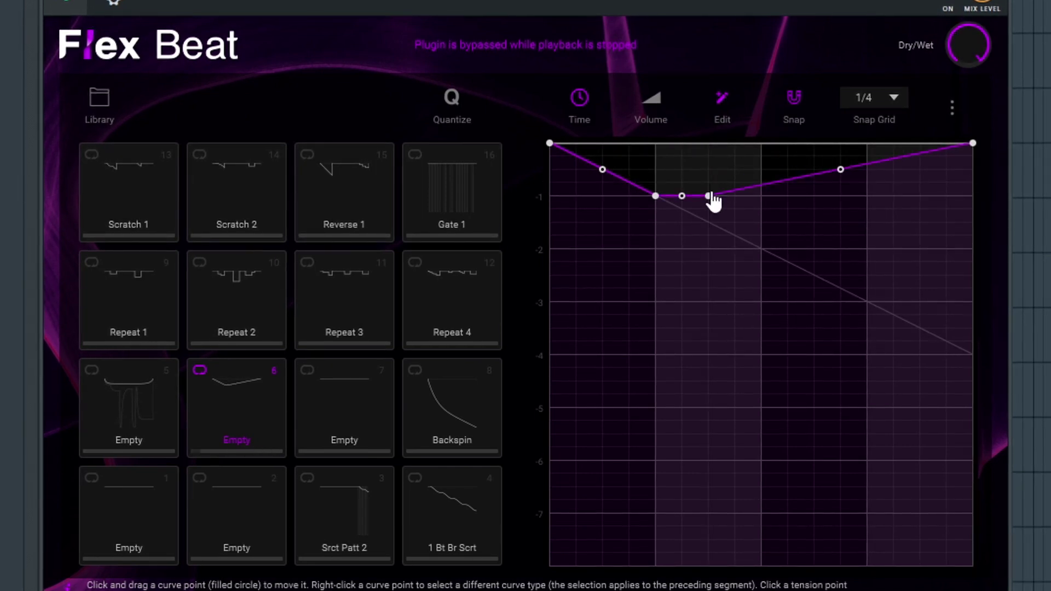
mouse_move(762, 164)
mouse_down()
mouse_move(762, 174)
mouse_move(762, 155)
mouse_move(763, 168)
mouse_up()
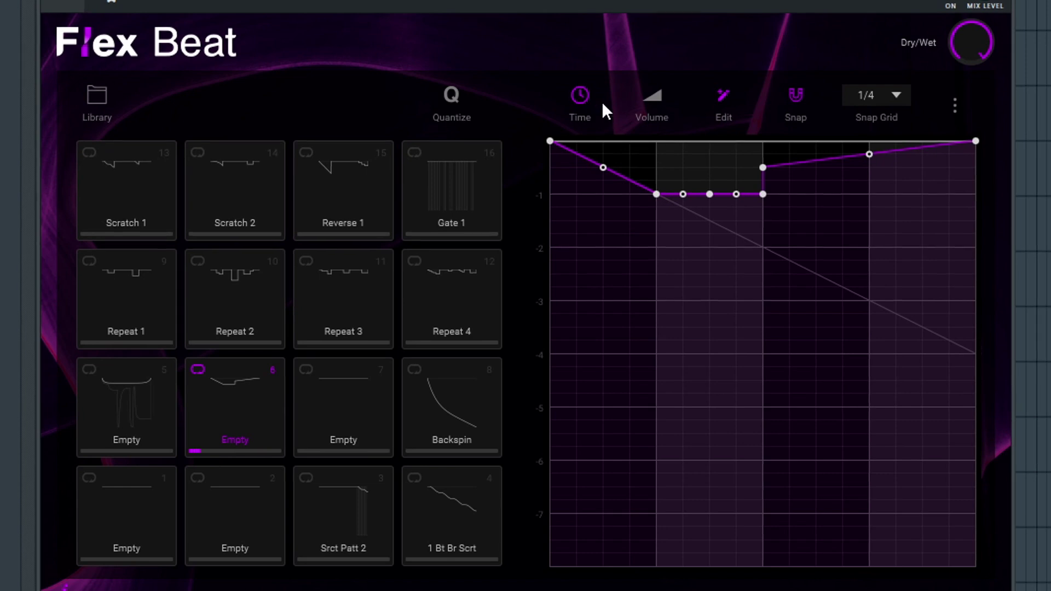
click(869, 194)
drag(870, 195, 870, 300)
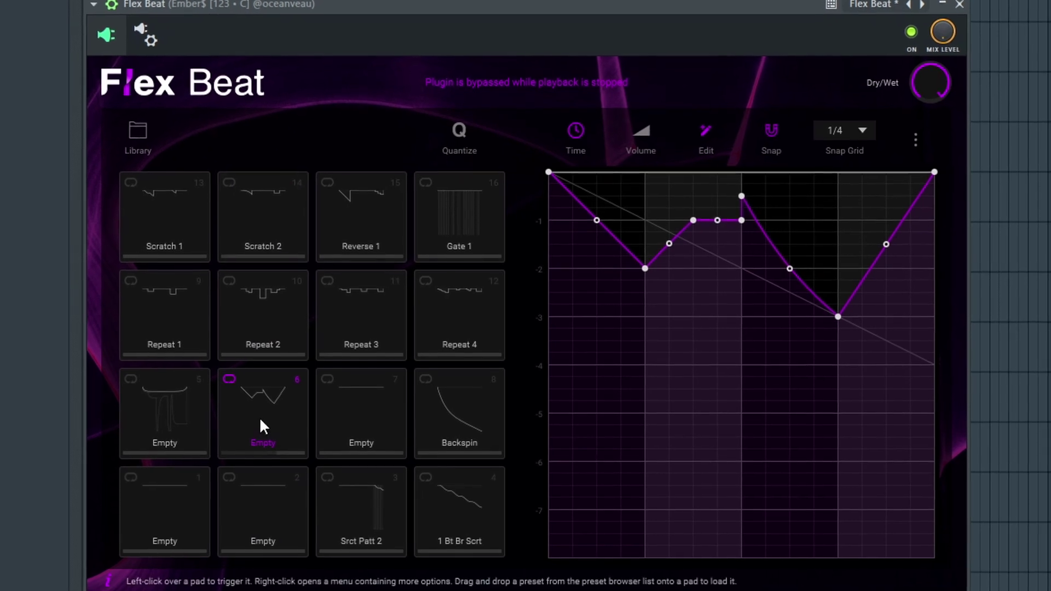
Step: Choose Save from pad 6's right-click menu and reposition the save-preset dialog
right_click(259, 416)
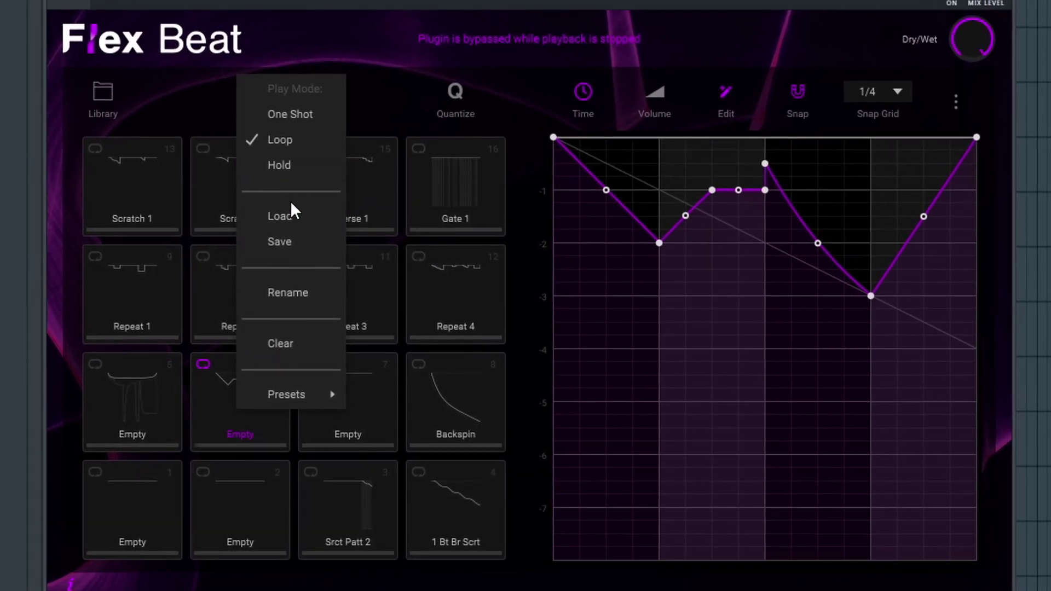
click(282, 239)
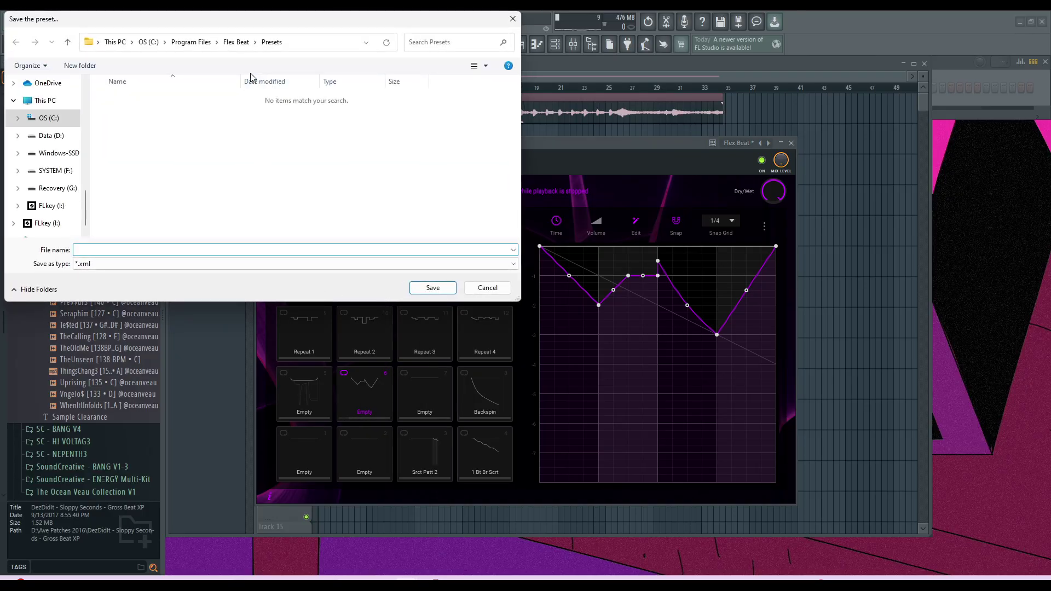
drag(232, 24, 310, 112)
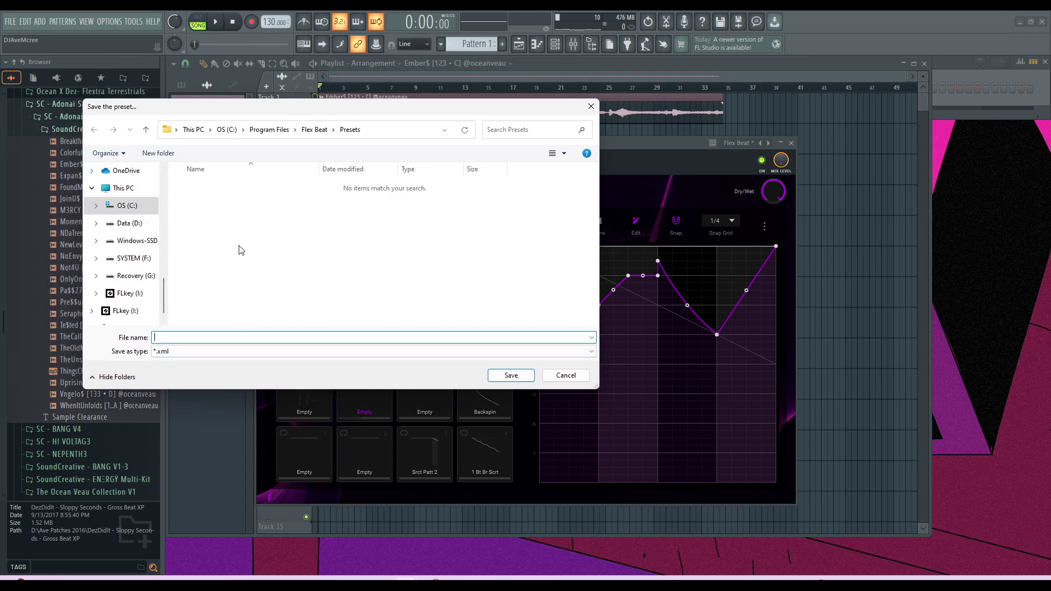
Step: Cancel the save dialog and flip pad 6's envelope vertically, then back upright
click(565, 375)
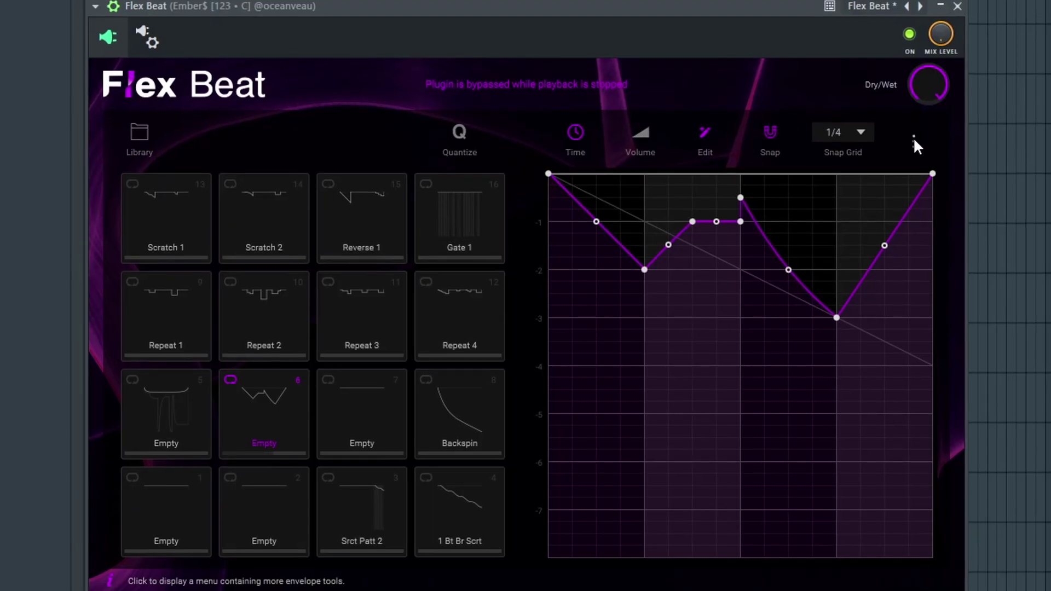
click(919, 130)
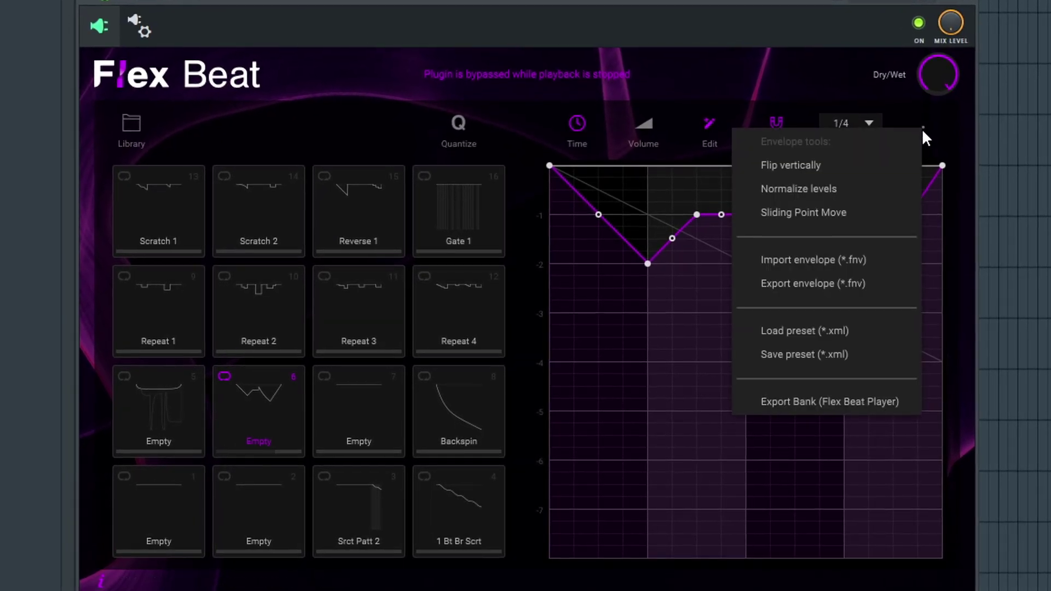
click(846, 167)
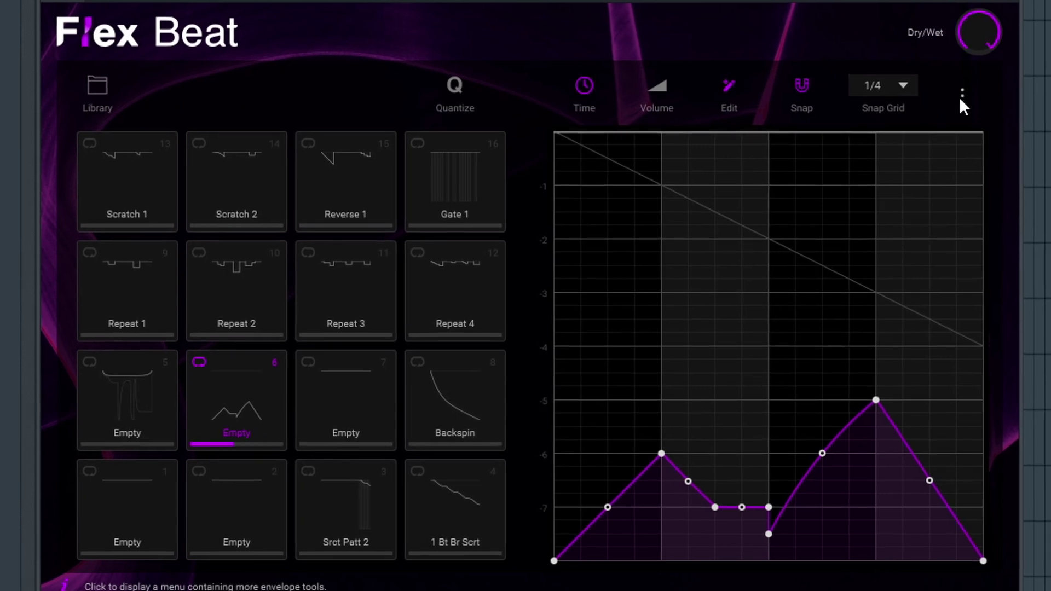
click(961, 95)
click(879, 131)
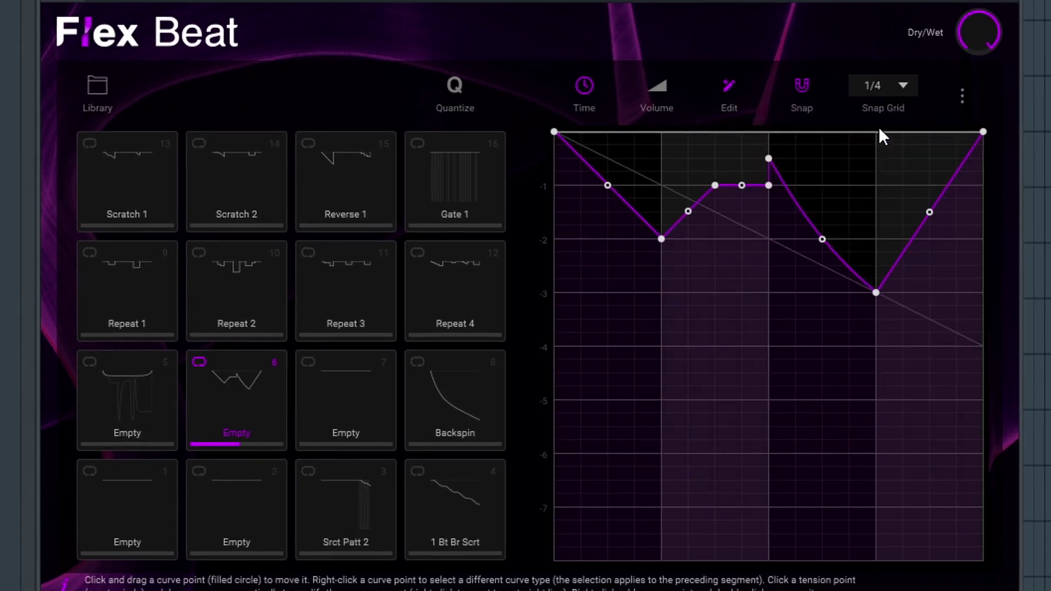
Step: Normalize pad 6's envelope levels and enable Sliding Point Move
click(961, 98)
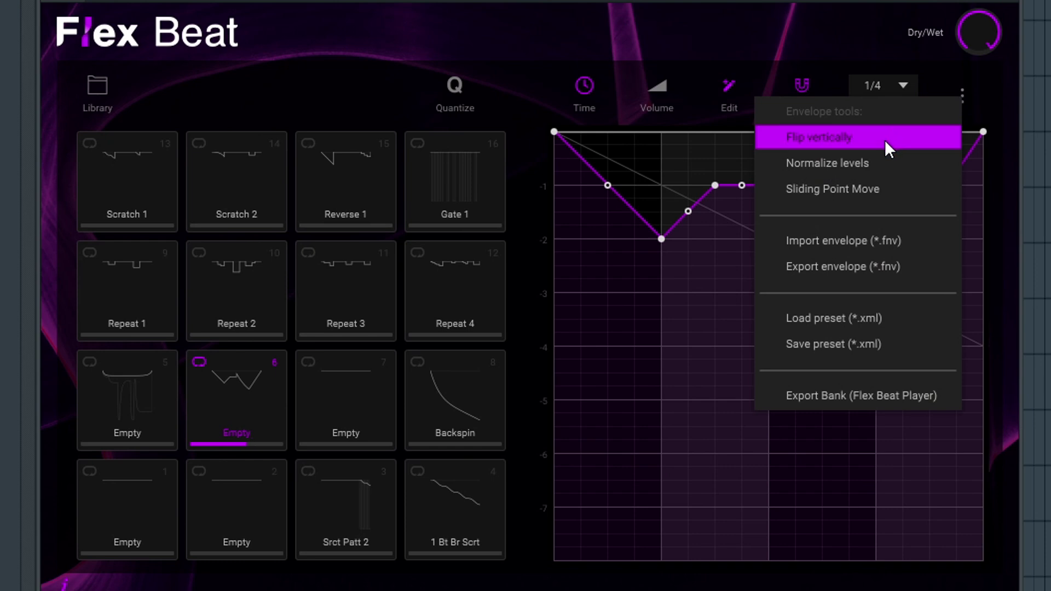
click(871, 162)
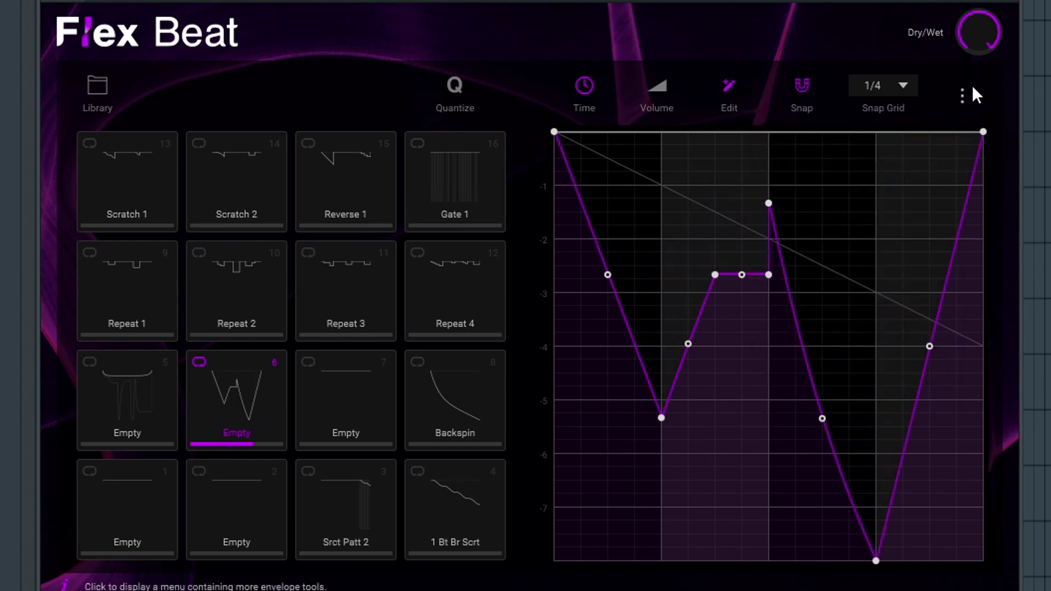
click(960, 99)
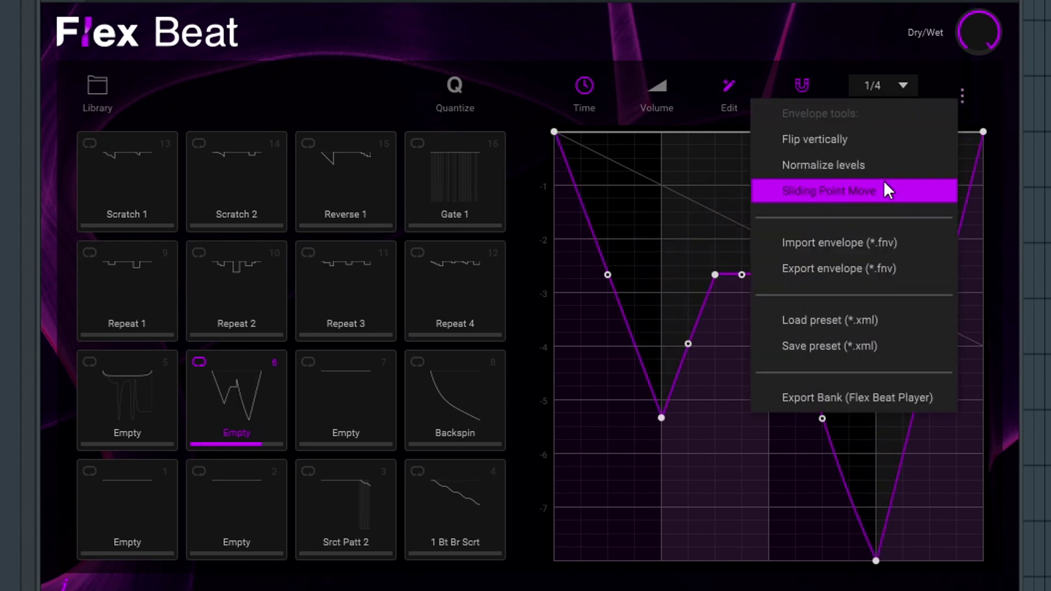
click(874, 195)
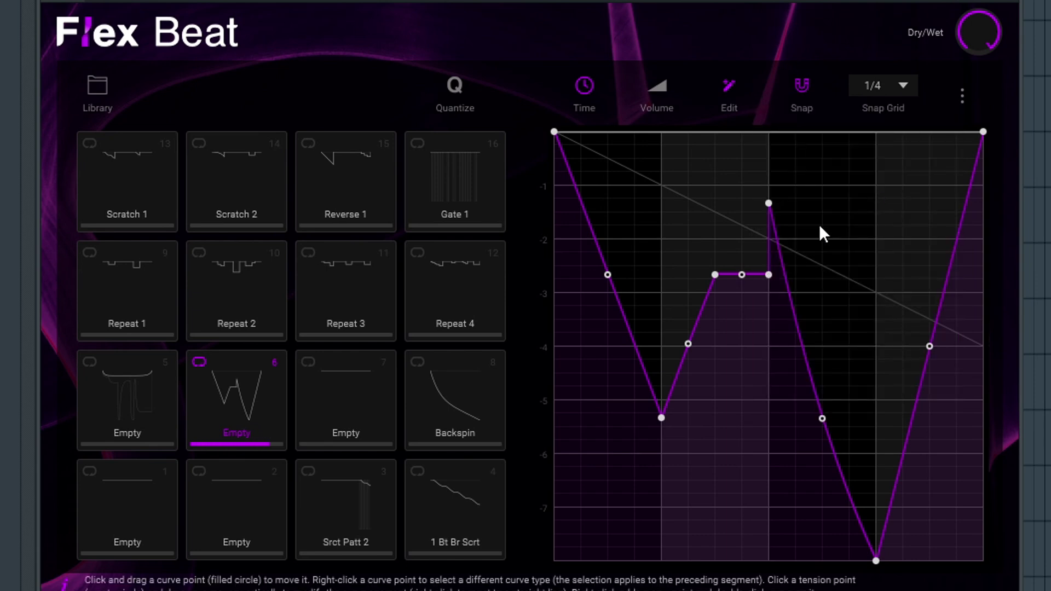
Step: Slide pad 6's spike point right with Sliding Point Move so the peak rounds and the dip lands later
drag(772, 213, 825, 198)
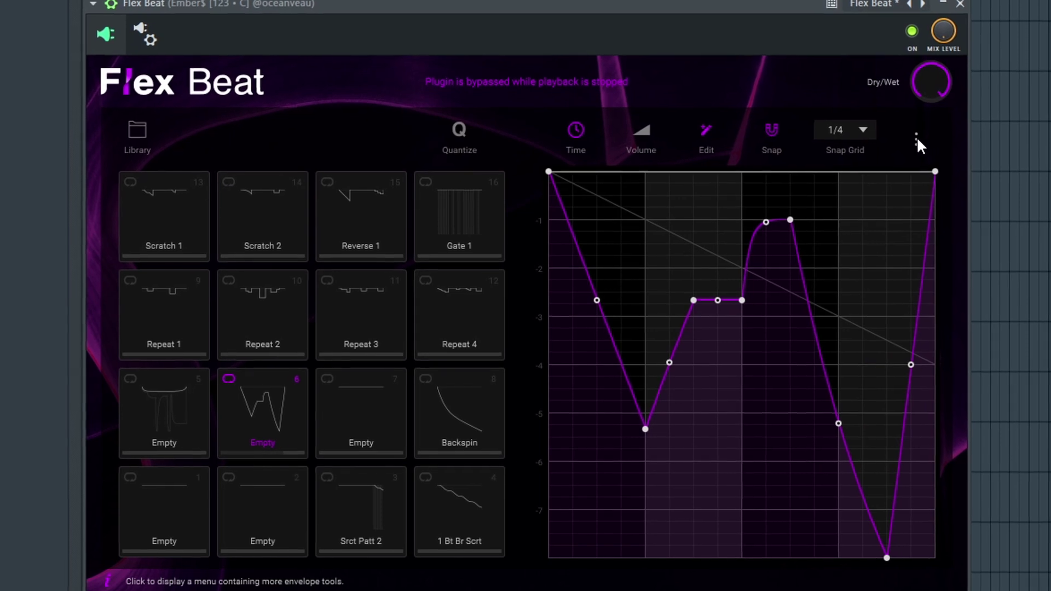
click(918, 135)
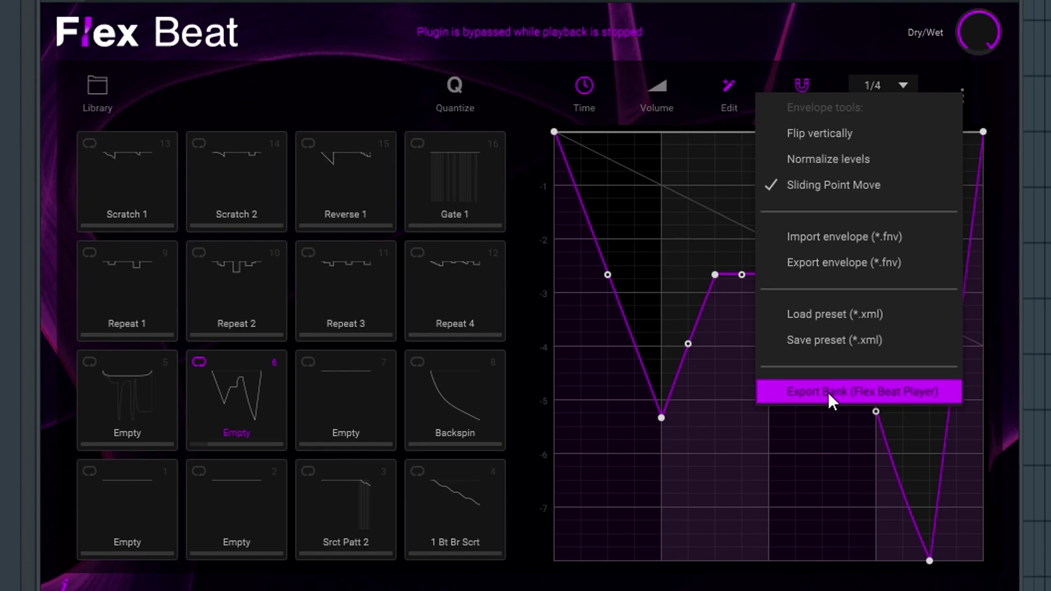
Step: Export the pad bank as a Flex Beat Player .xpl file to the Desktop under a new file name
click(829, 393)
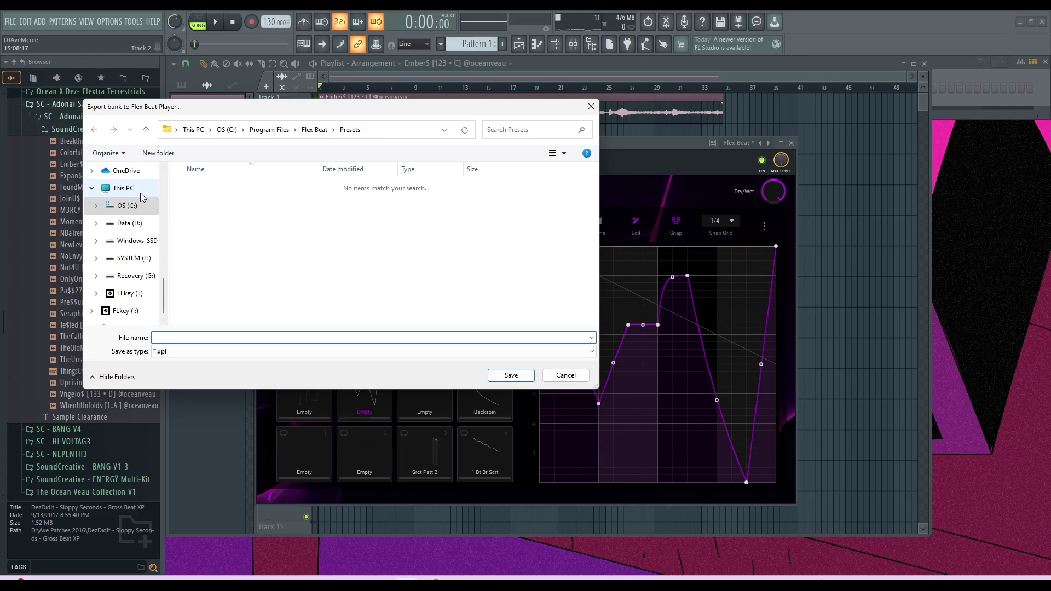
scroll(141, 197, up, 3)
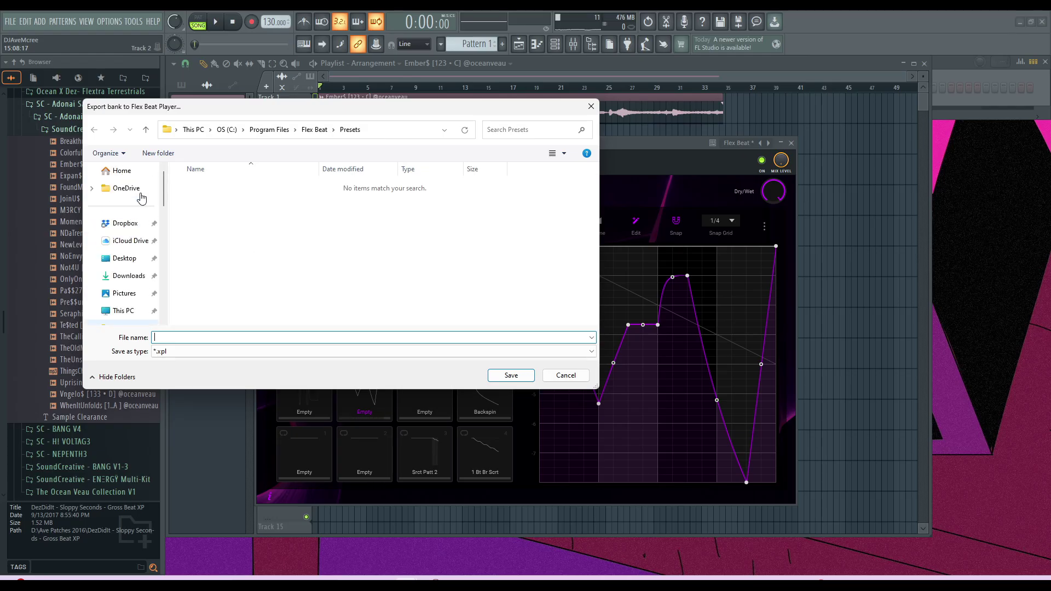
click(139, 257)
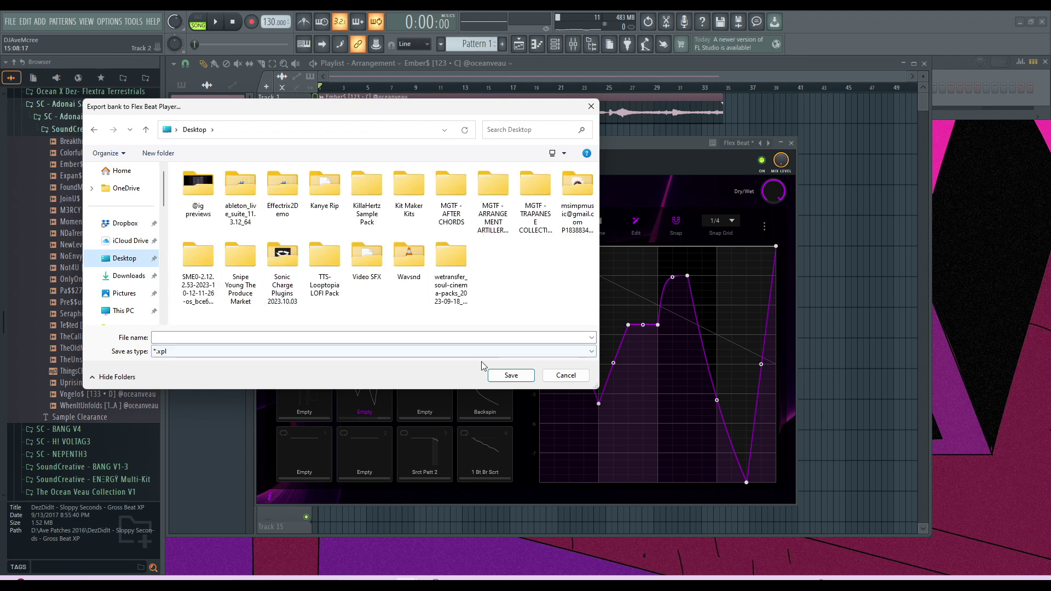
click(169, 335)
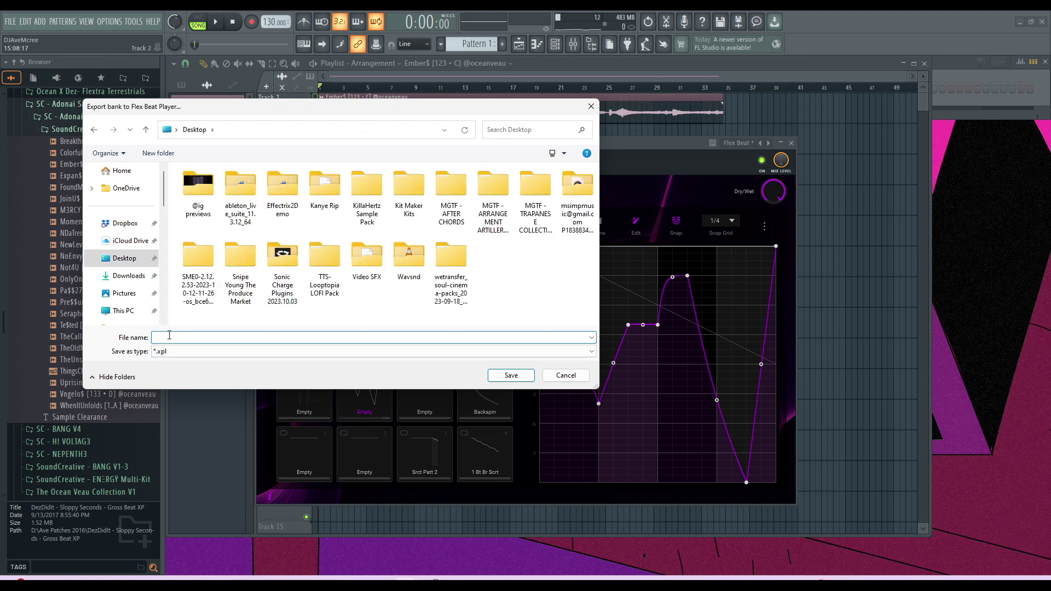
text(ave mcr)
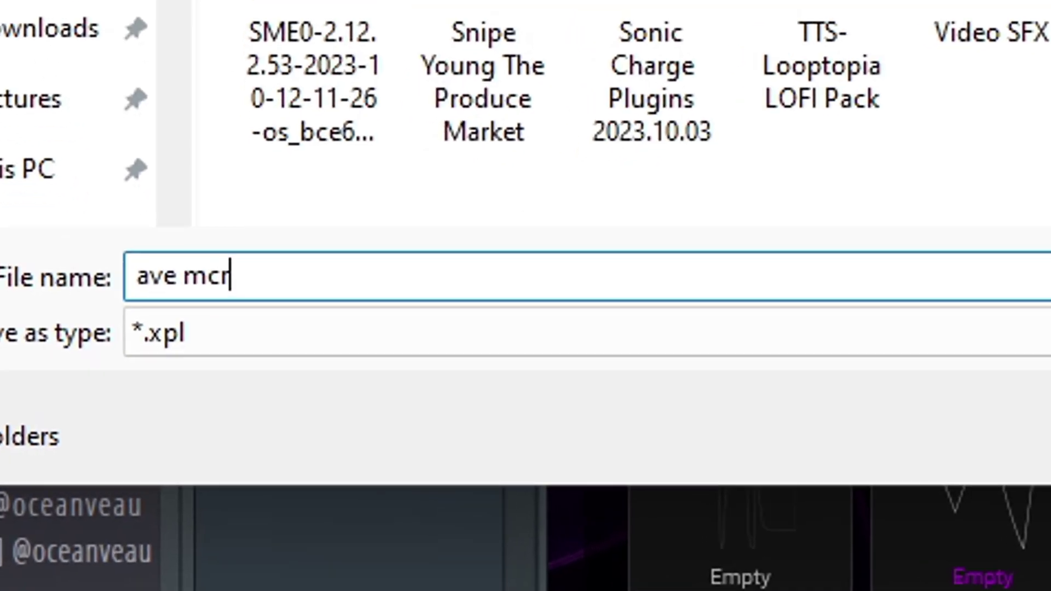
text(ee)
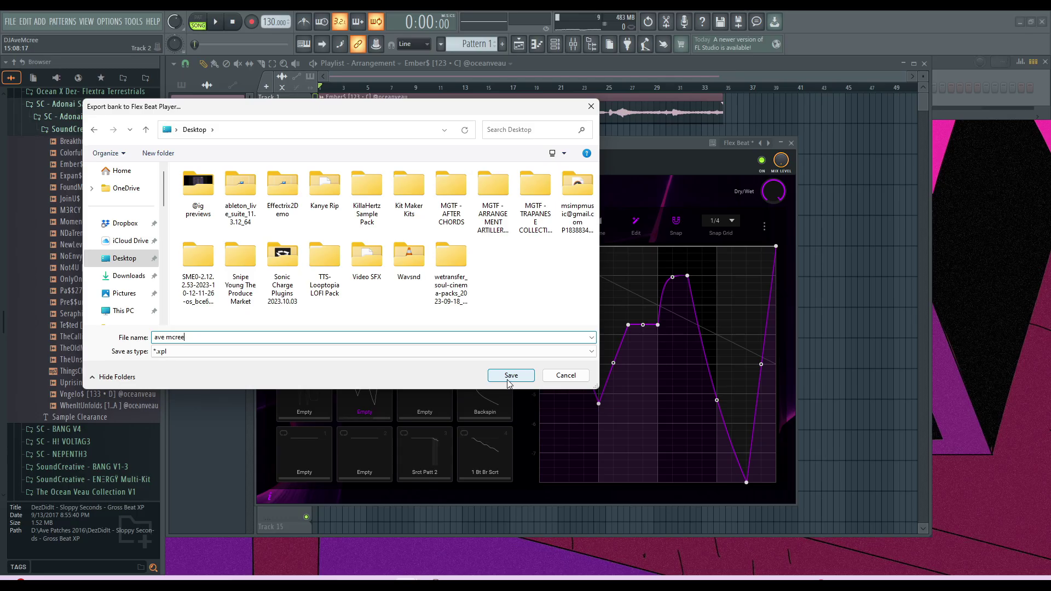
click(510, 376)
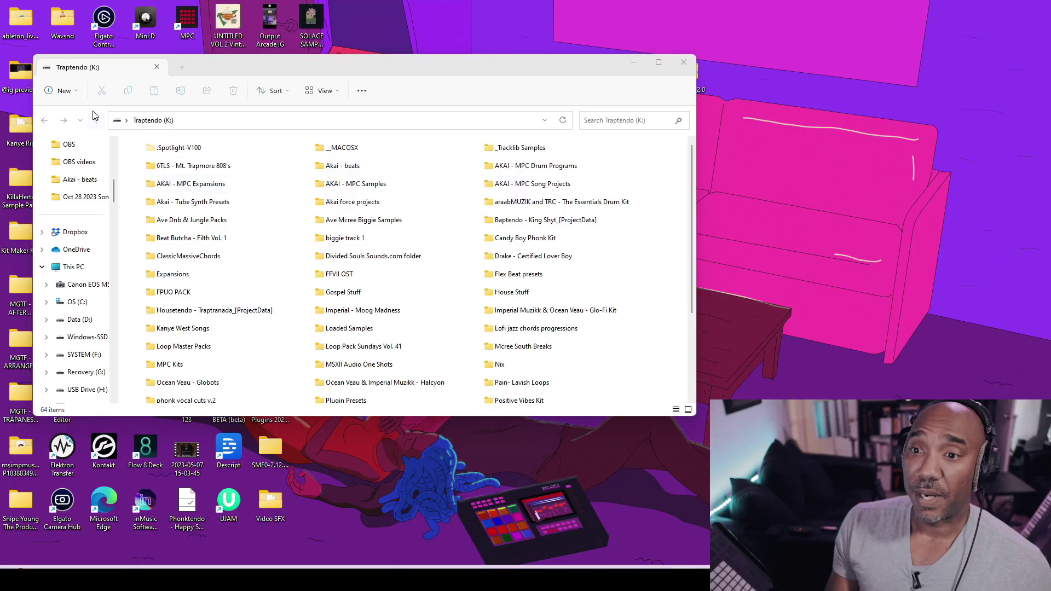
Step: Create a new folder named 'Flex Beat presets' on the Traptendo (K:) drive
click(49, 93)
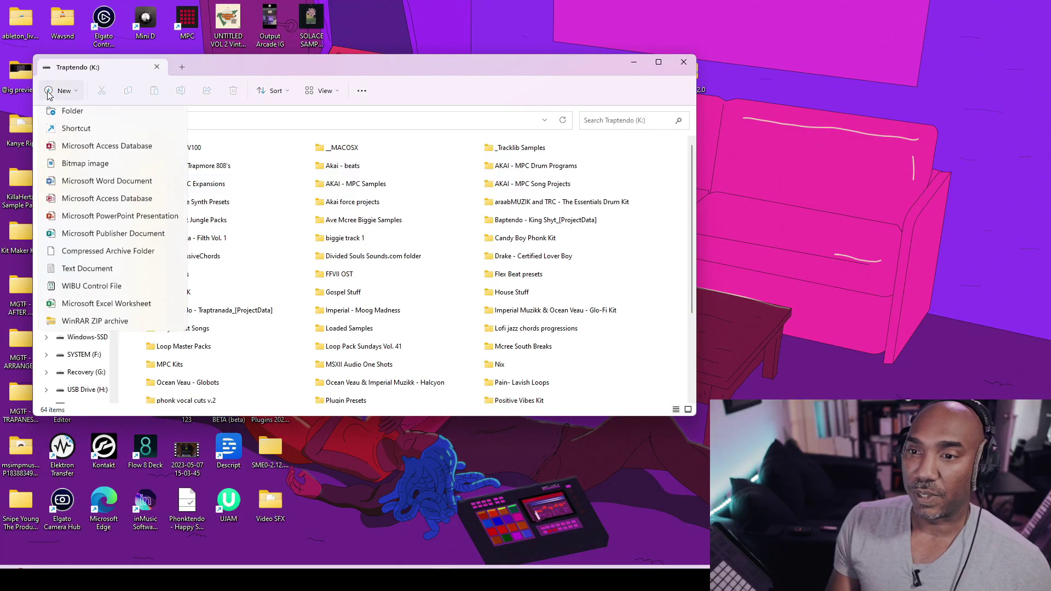
click(68, 118)
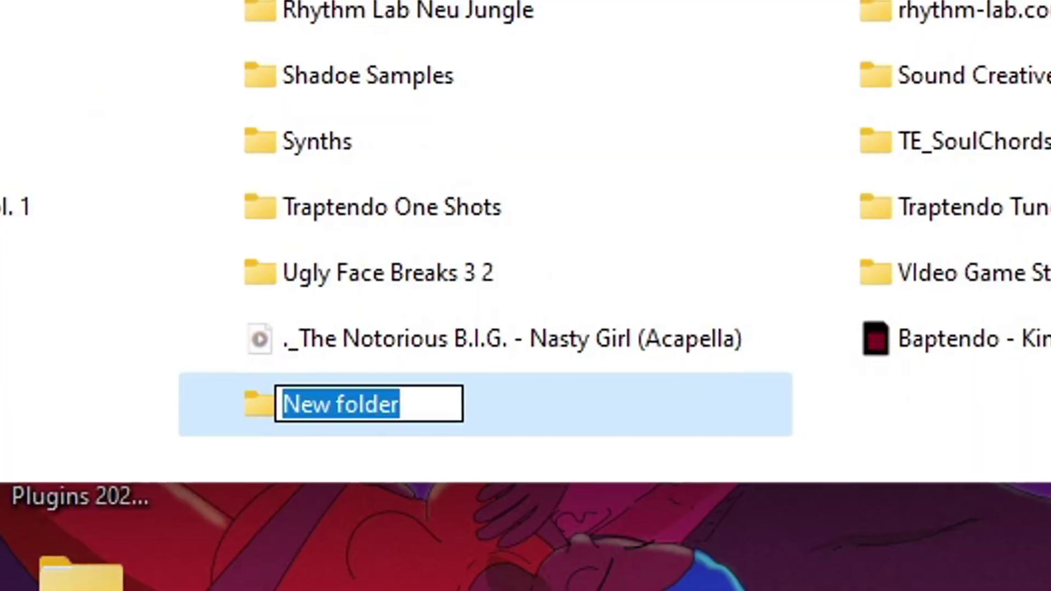
text(Flex Beat presets)
key(Return)
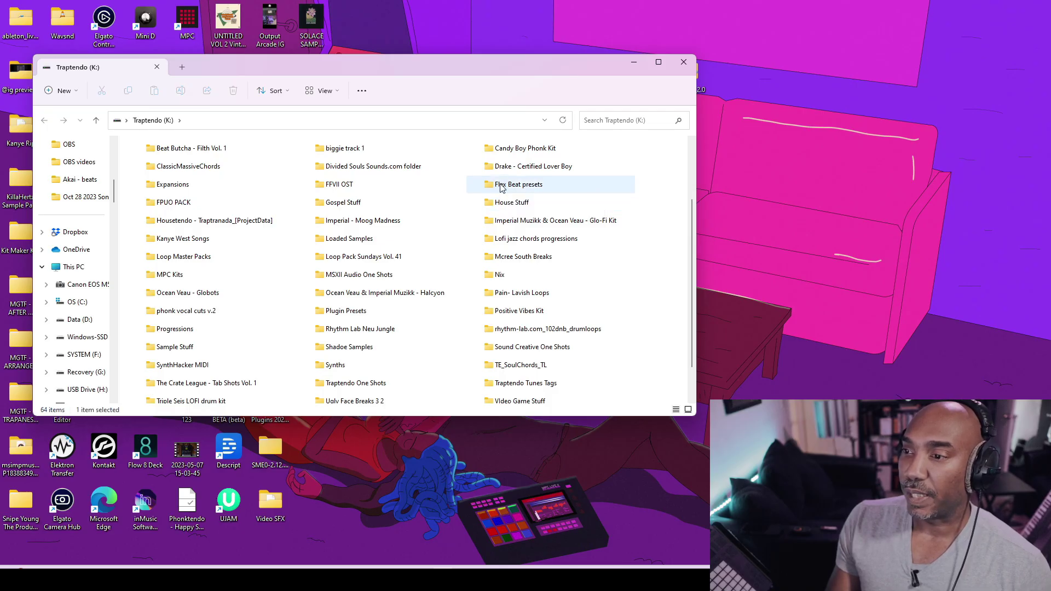
Step: Copy the exported .xpl bank file from the desktop into the Flex Beat presets folder
double_click(502, 187)
drag(320, 68, 676, 47)
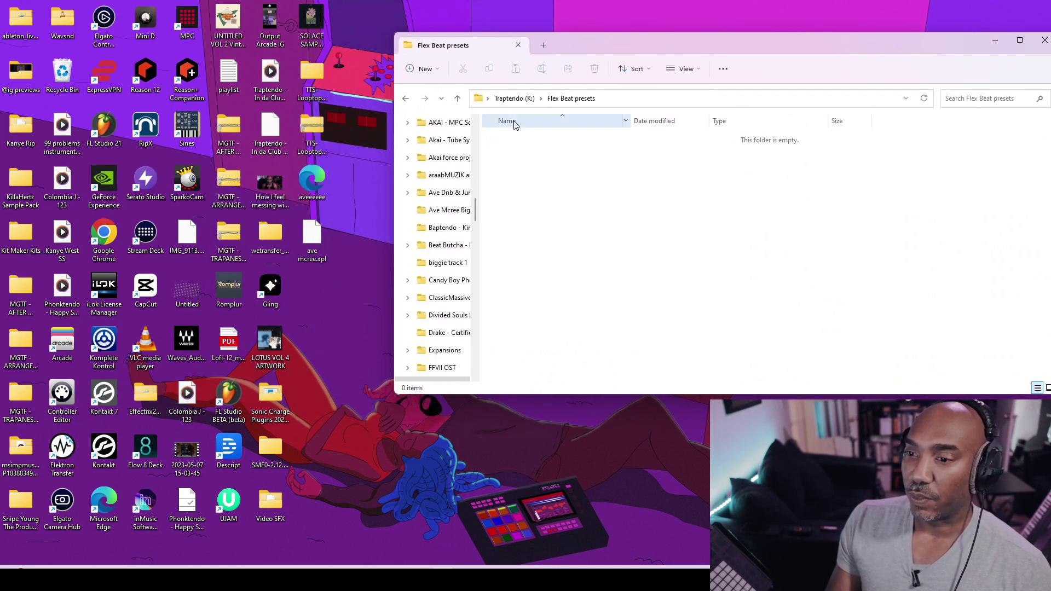
drag(314, 239, 589, 182)
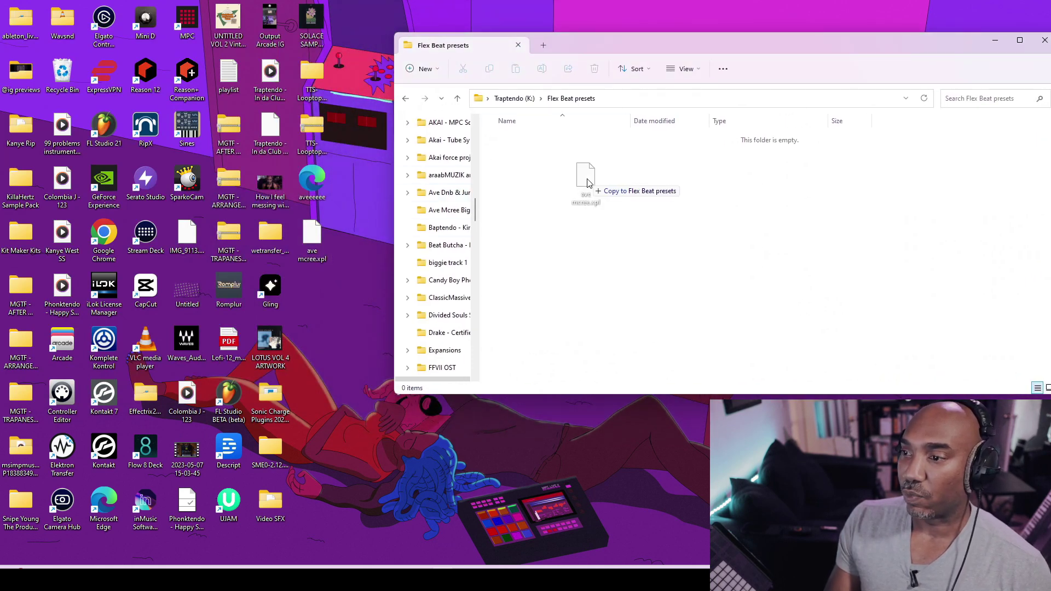